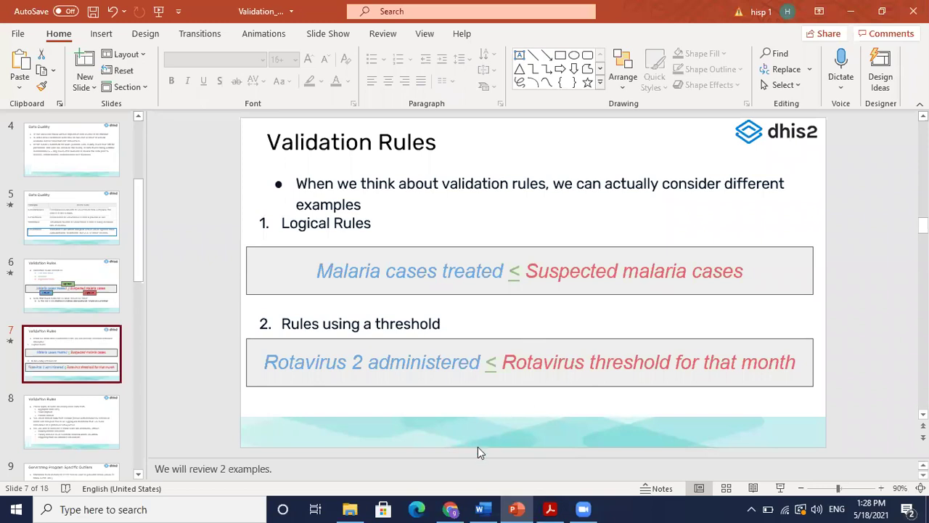
Step: Bring the DHIS2 dashboard tab forward and clear the leftover app search text
left_click(450, 508)
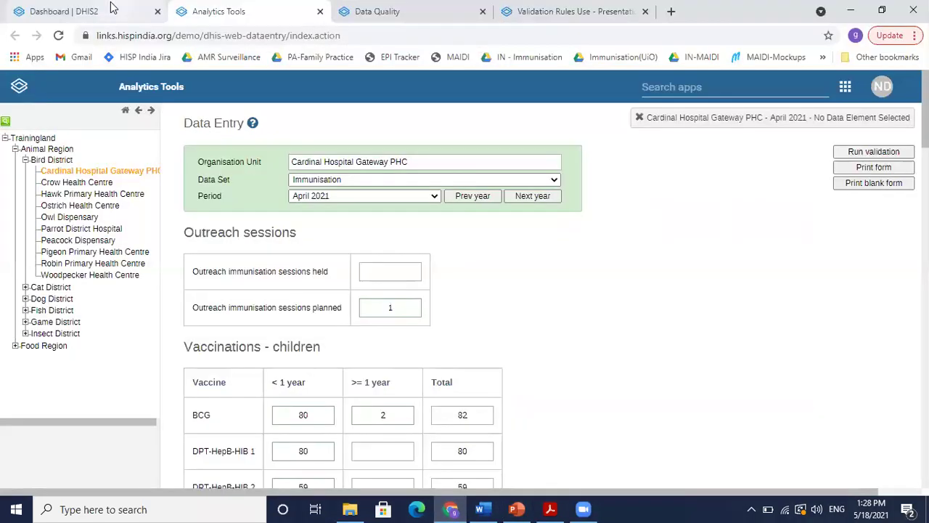
key("ctrl+shift+Tab")
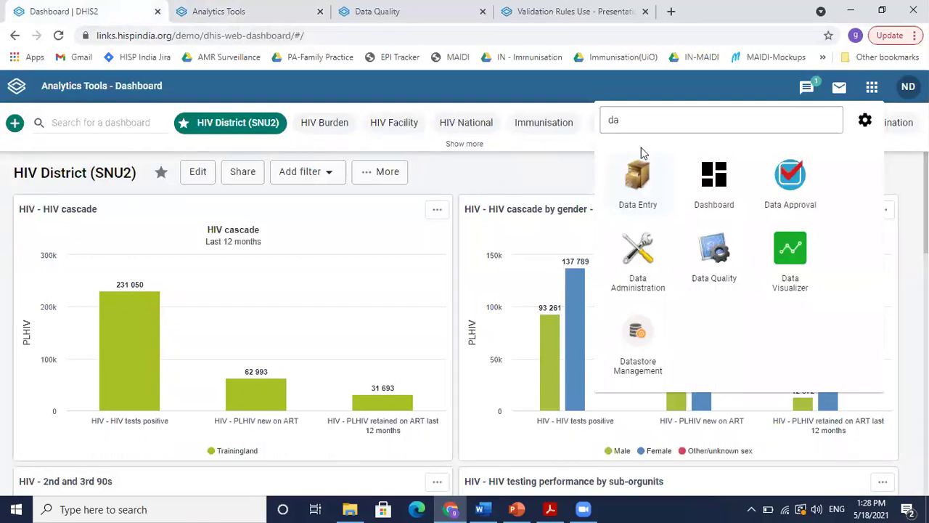
left_click(634, 122)
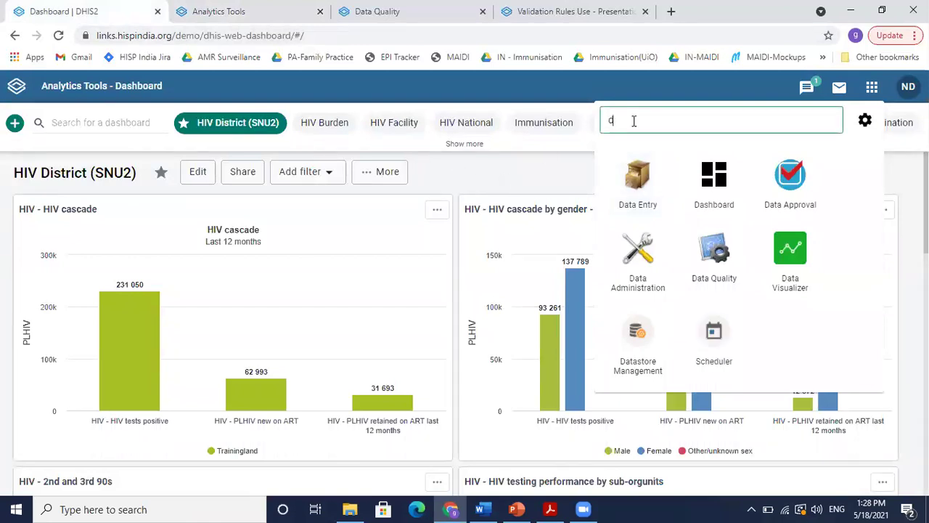
key("BackSpace")
key("BackSpace")
left_click(500, 165)
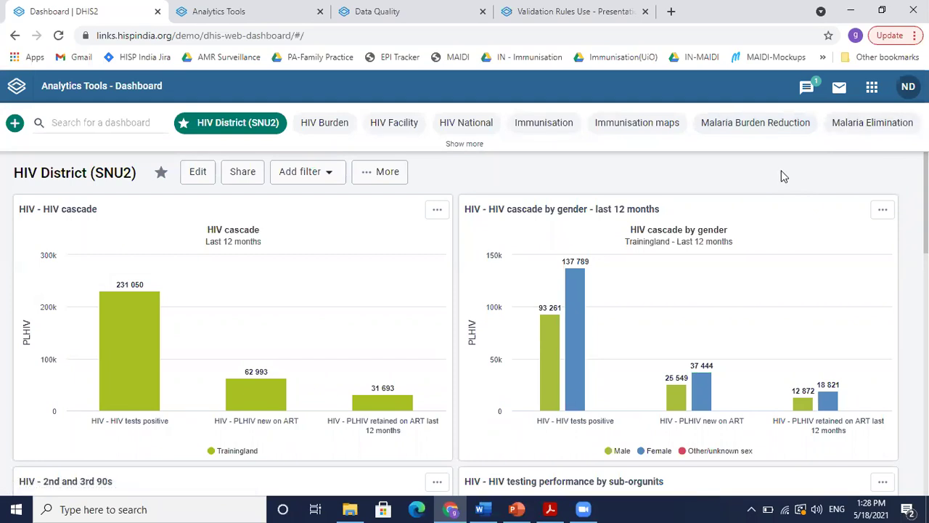
Step: Search the app list for 'data' and launch Data Entry
left_click(871, 88)
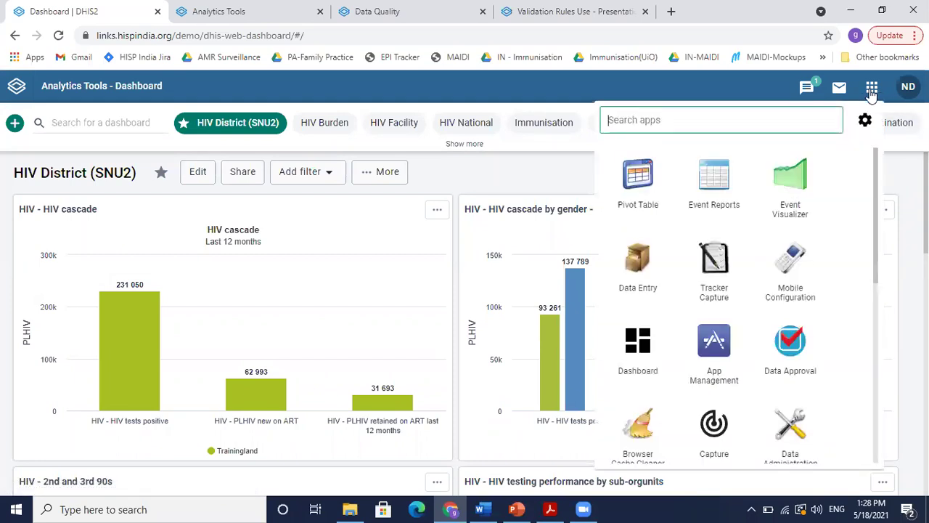
type("data")
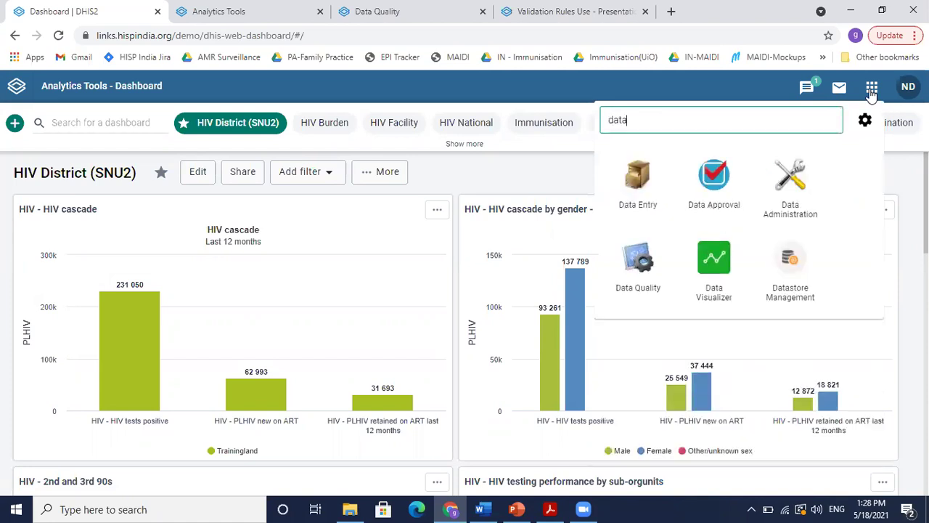
left_click(651, 174)
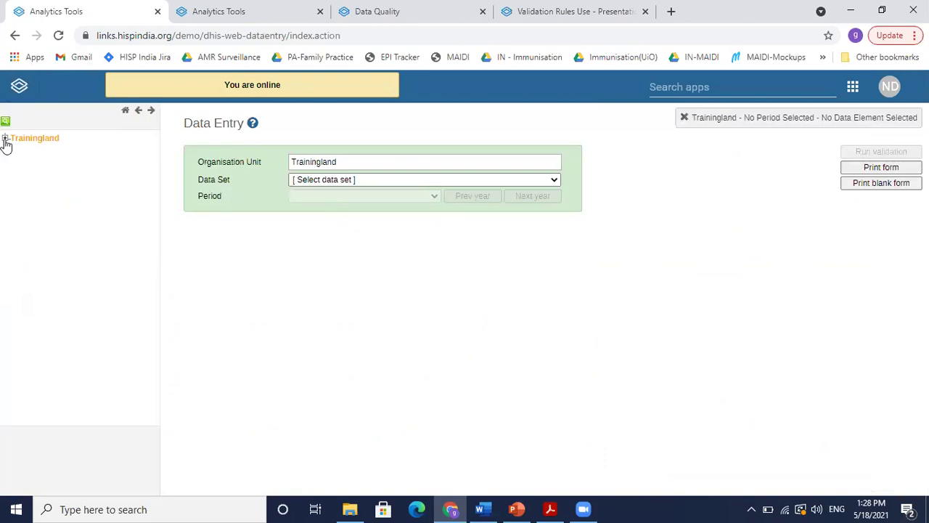
Step: Select Cardinal Hospital Gateway PHC under Trainingland > Animal Region > Bird District
left_click(5, 137)
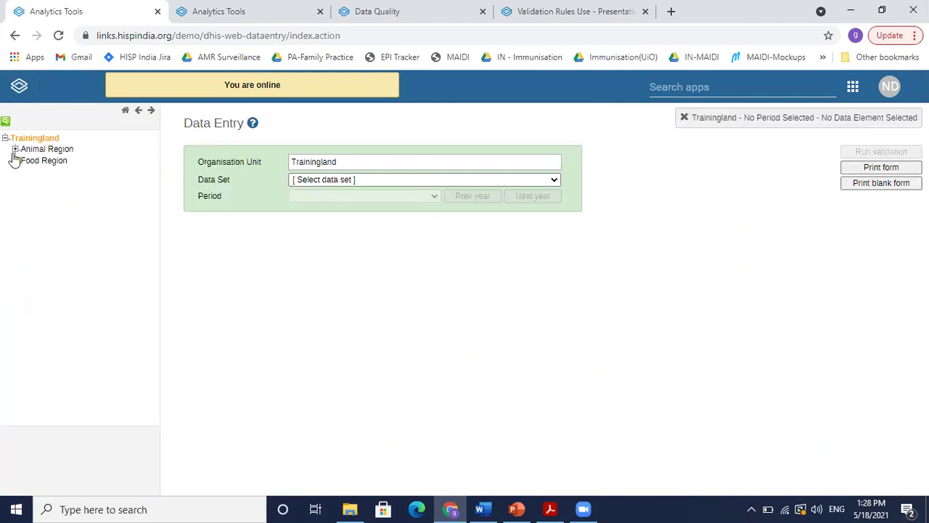
left_click(15, 149)
left_click(25, 160)
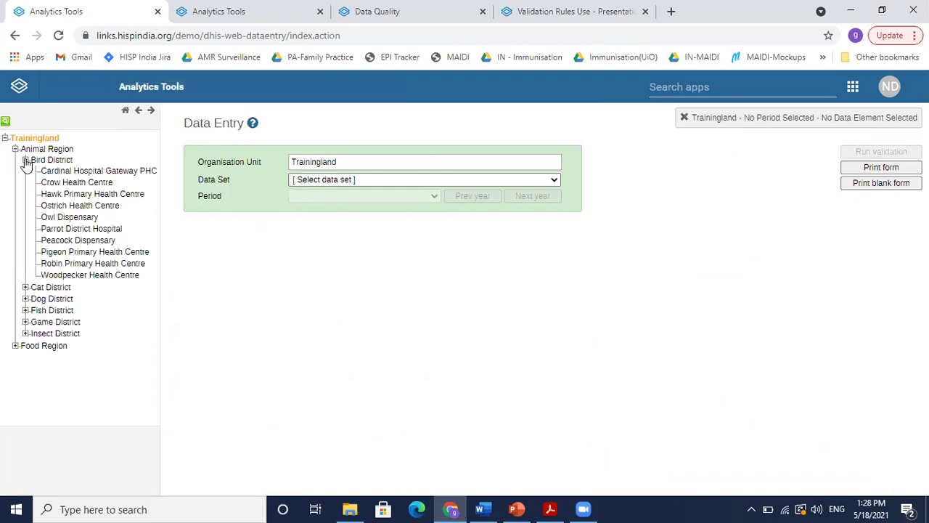
left_click(105, 170)
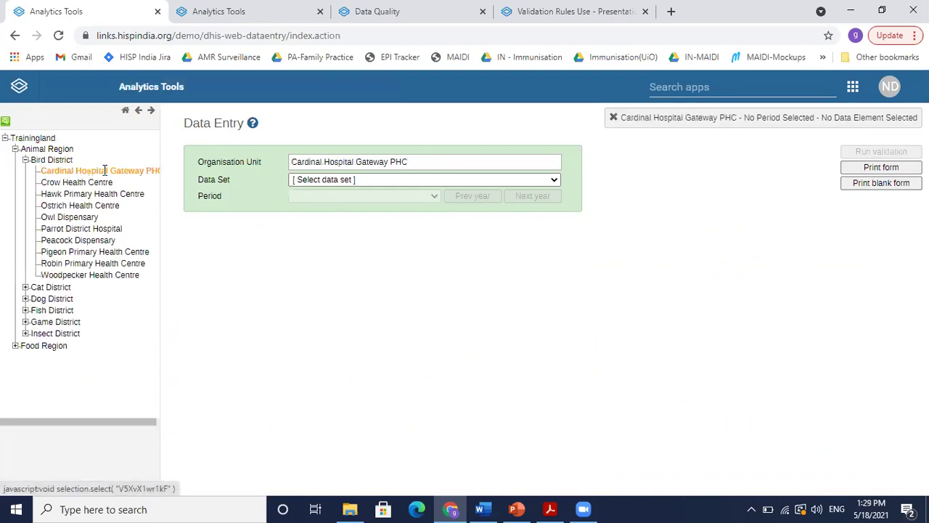
Step: Load the HIV Monthly data set for the April 2021 period
left_click(387, 181)
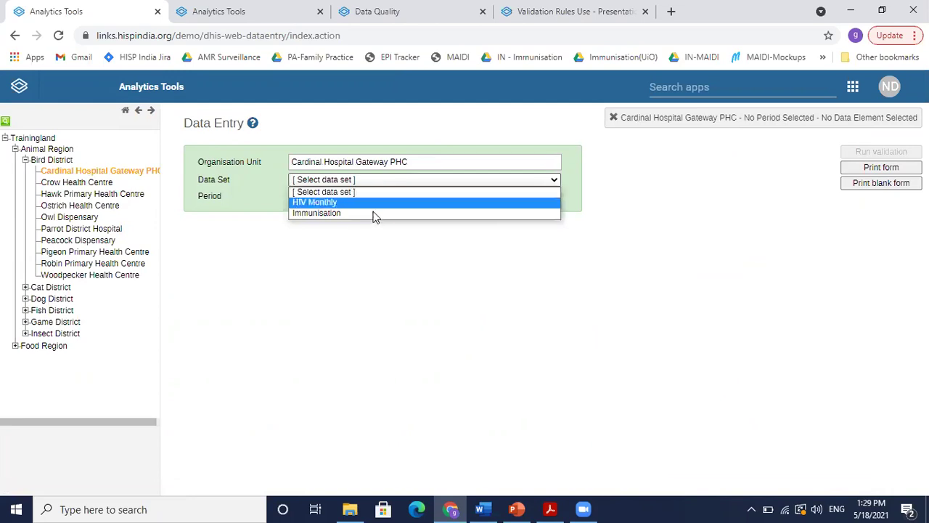
left_click(363, 203)
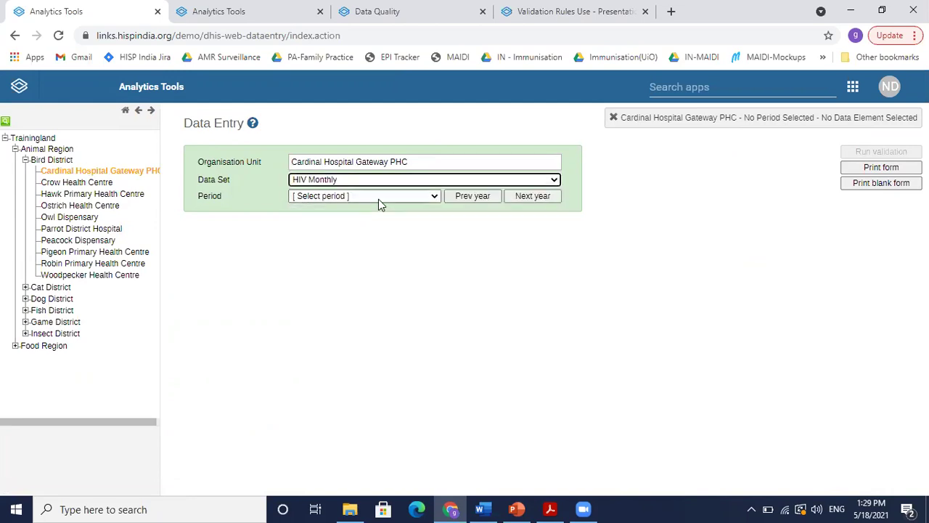
left_click(378, 197)
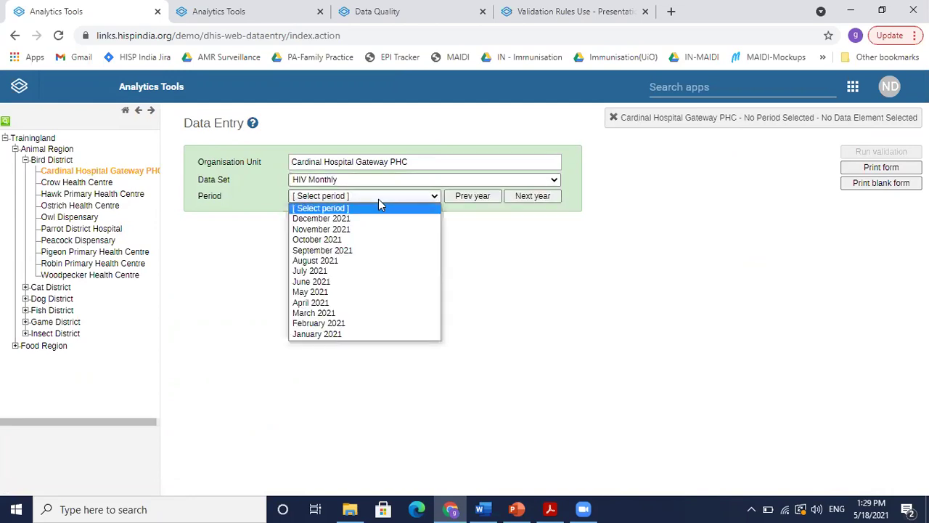
left_click(363, 304)
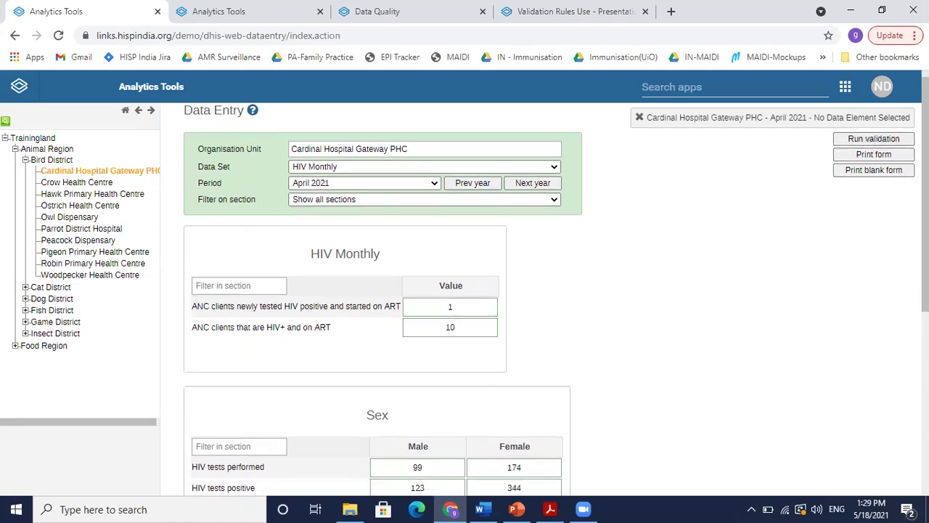
Step: Mark the April 2021 HIV Monthly form incomplete, confirm, and close the validation result
scroll(440, 425, "down", 5)
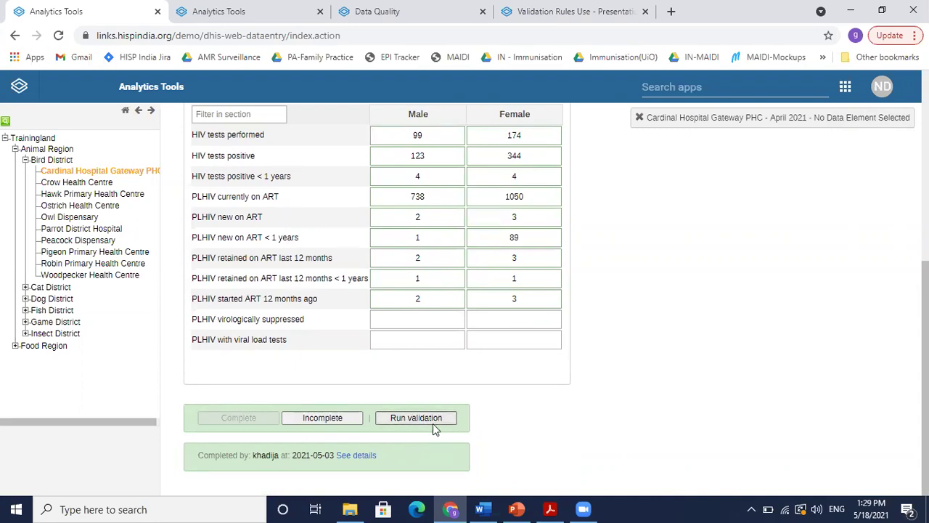
left_click(324, 421)
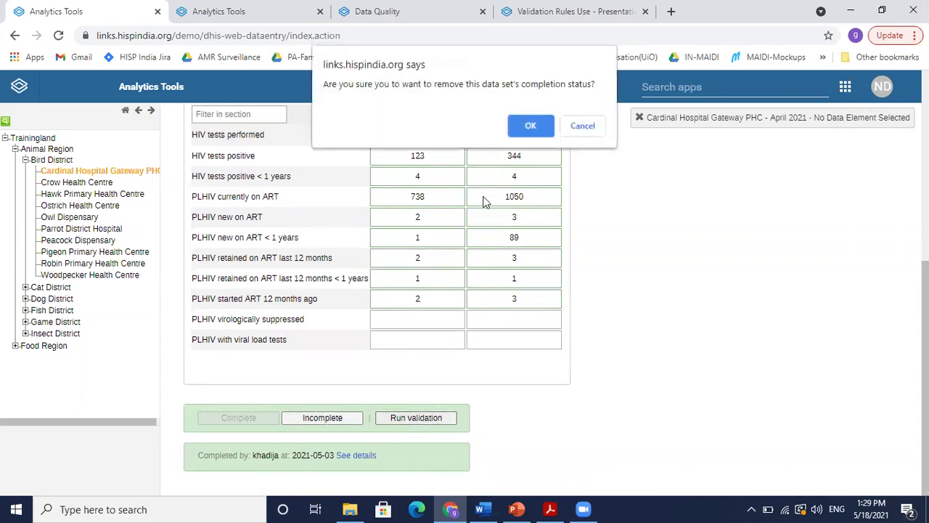
left_click(529, 126)
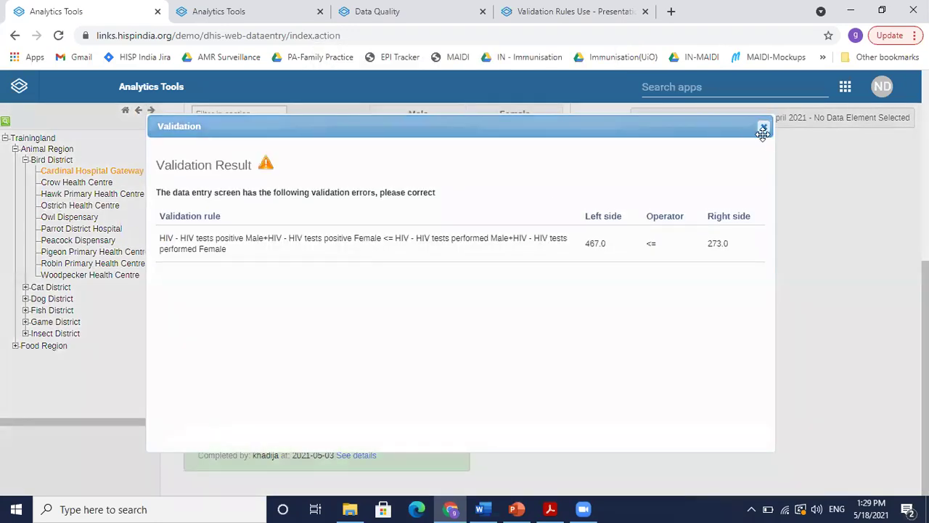
left_click(765, 127)
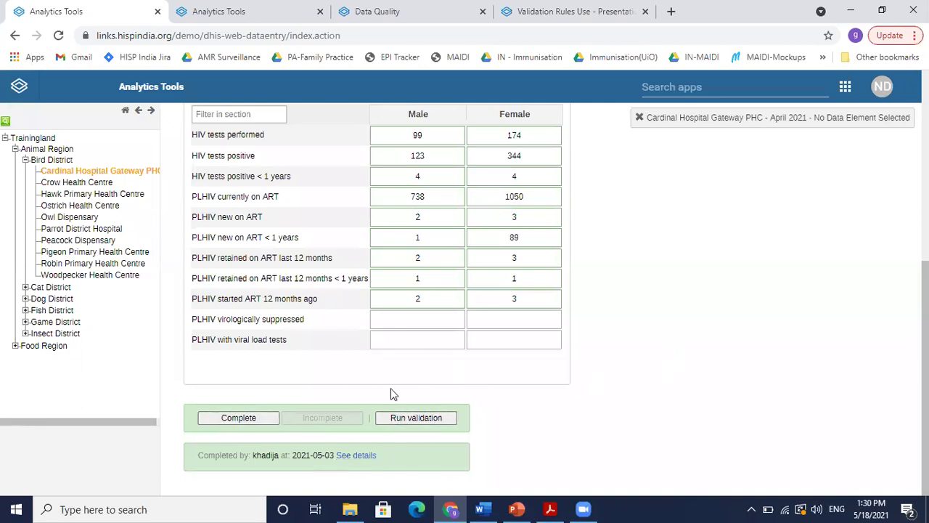
left_click(416, 418)
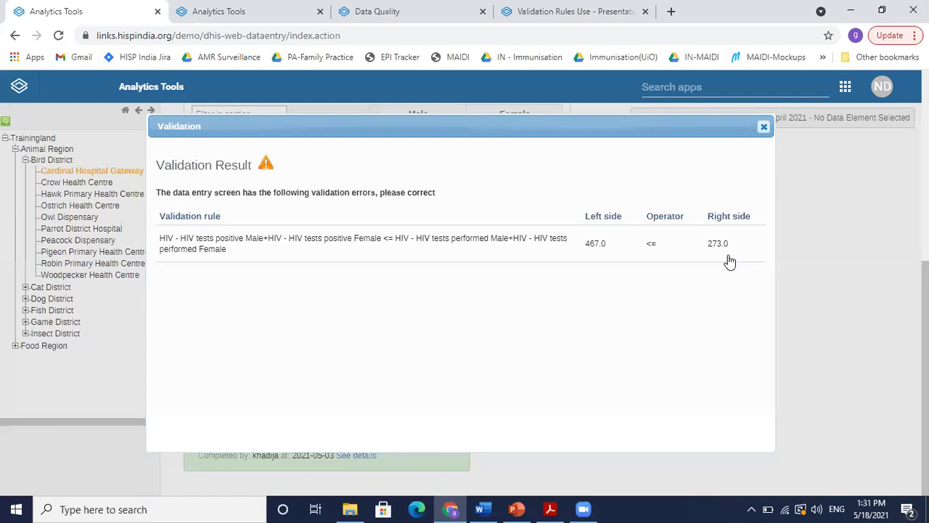
left_click(764, 128)
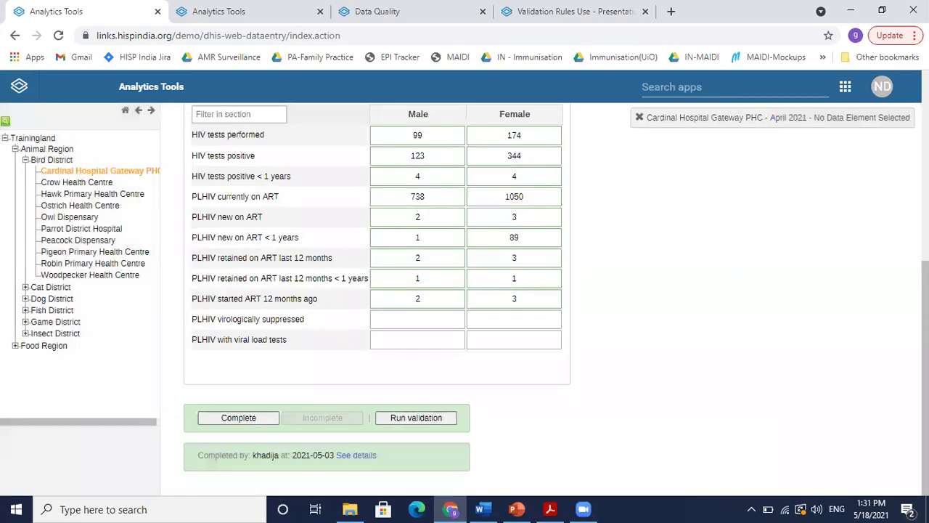
scroll(464, 291, "up", 3)
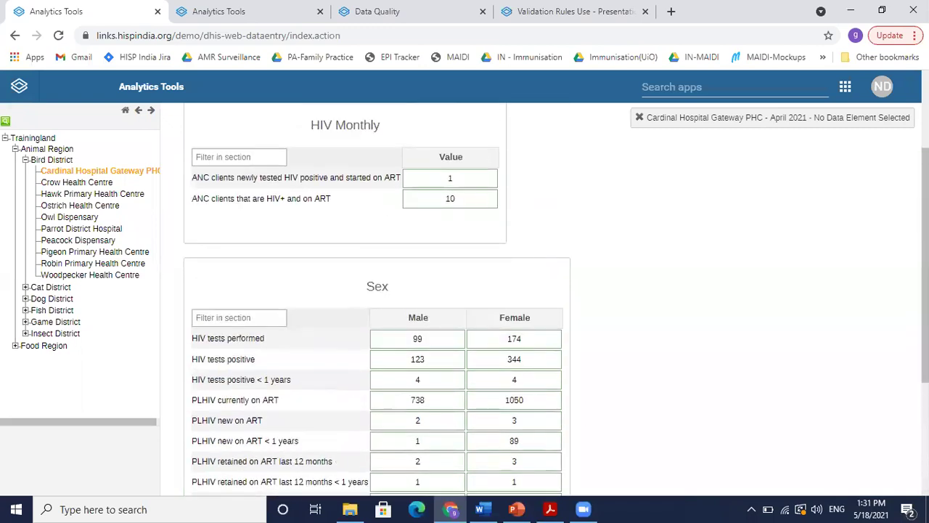
scroll(464, 290, "up", 3)
scroll(465, 291, "down", 3)
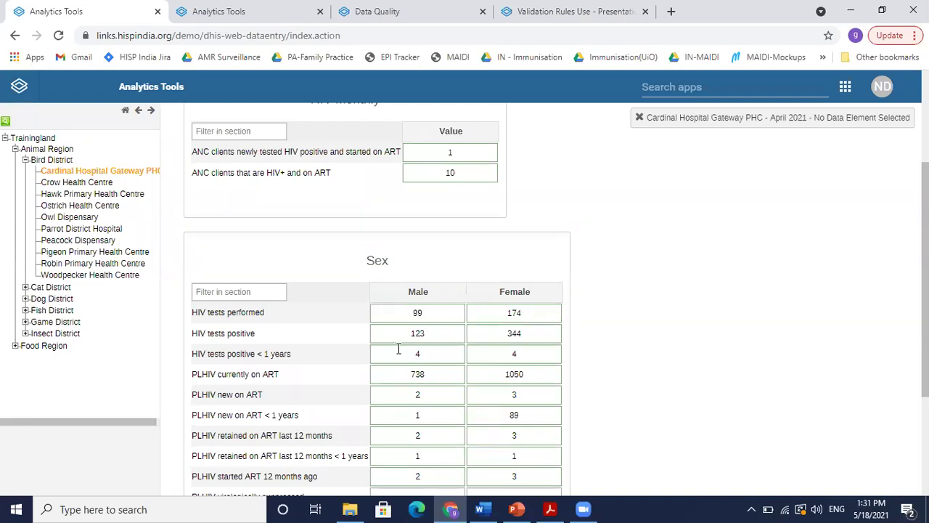
Step: Replace HIV tests positive with 50 for males (was 123) and 34 for females
left_click(448, 330)
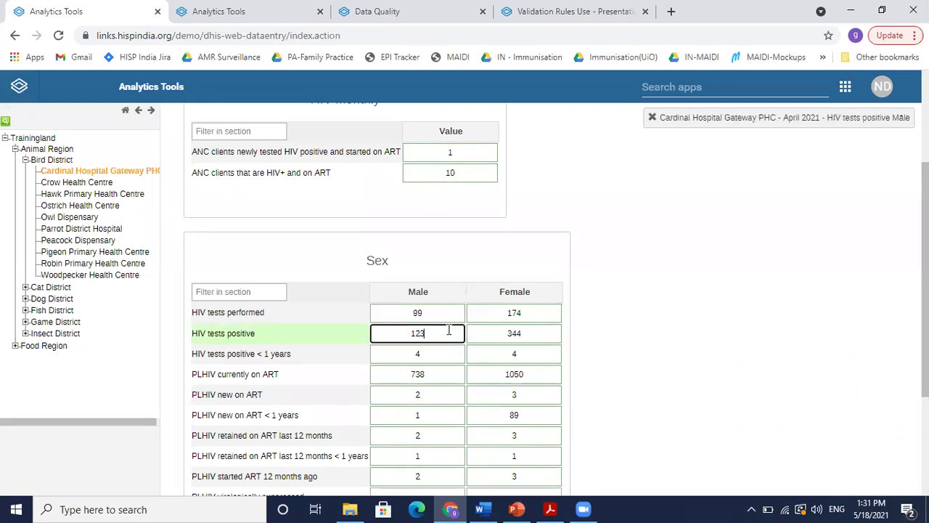
key("BackSpace")
key("BackSpace")
key("BackSpace")
type("50")
key("Tab")
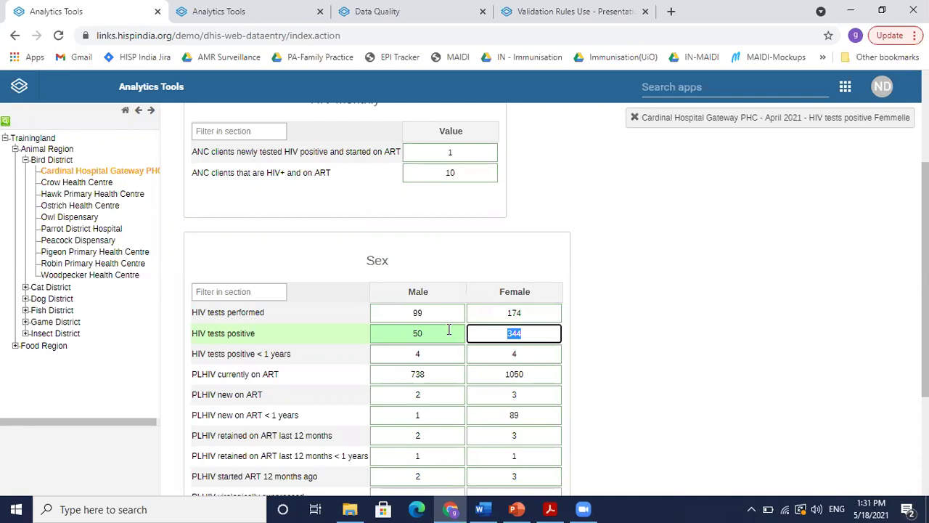
type("34")
left_click(648, 306)
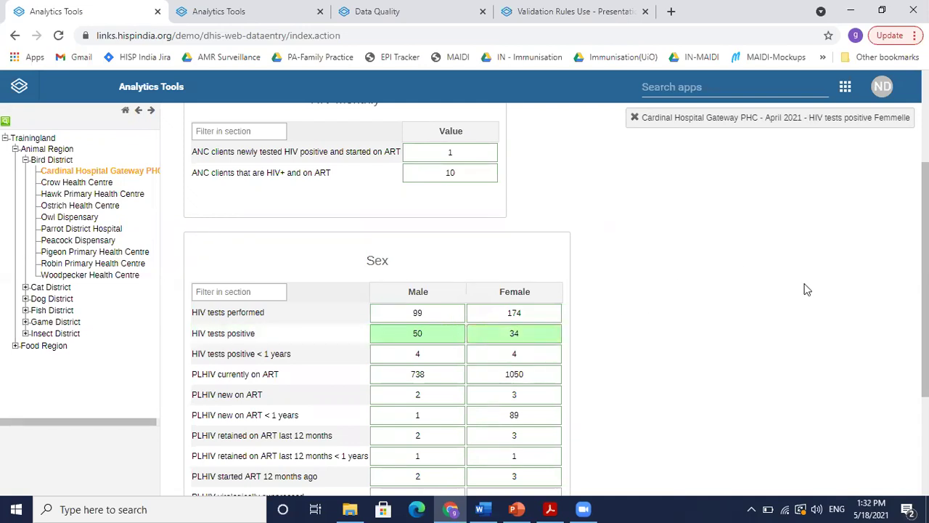
scroll(838, 135, "up", 3)
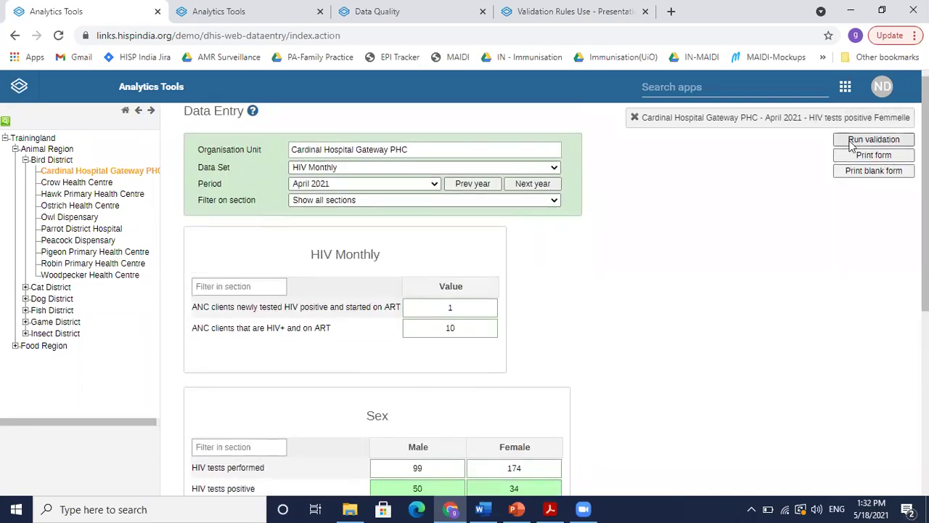
Step: Re-validate the corrected form, close the passed result, and switch the period to March 2021
left_click(854, 140)
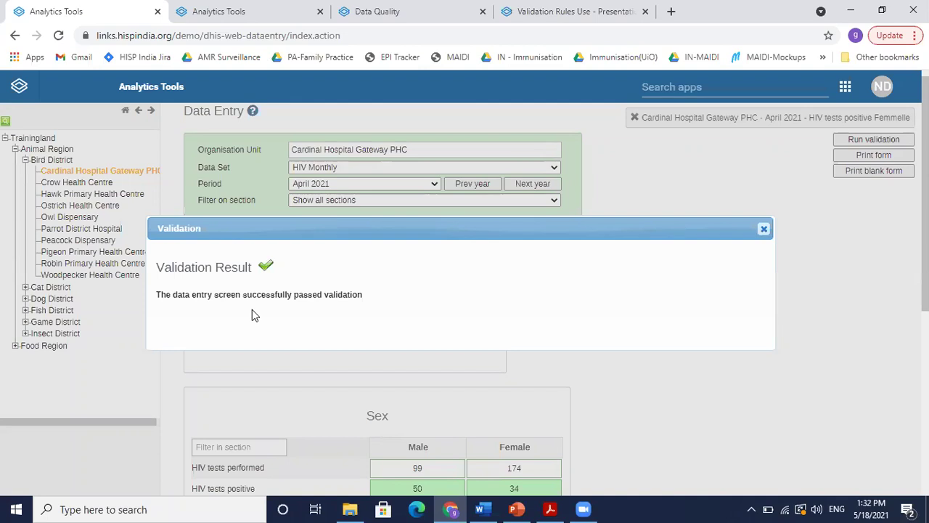
left_click(763, 230)
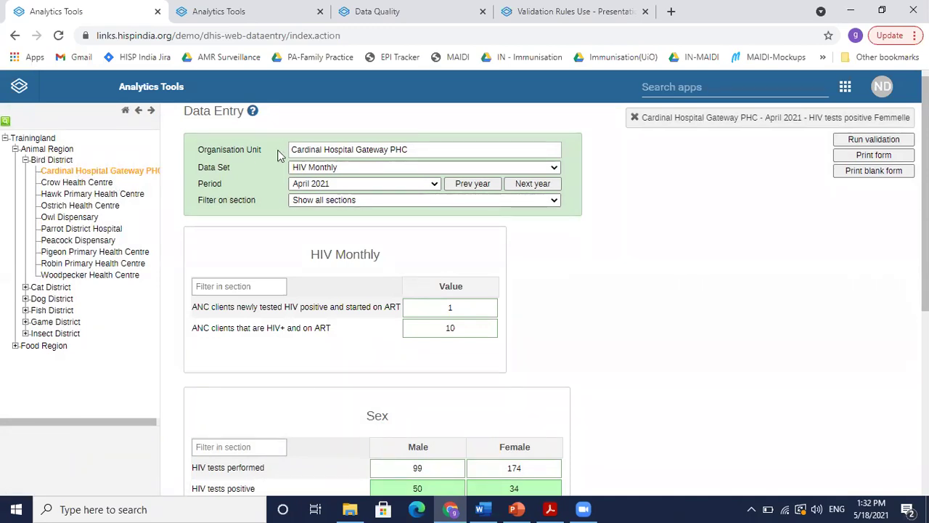
left_click(326, 190)
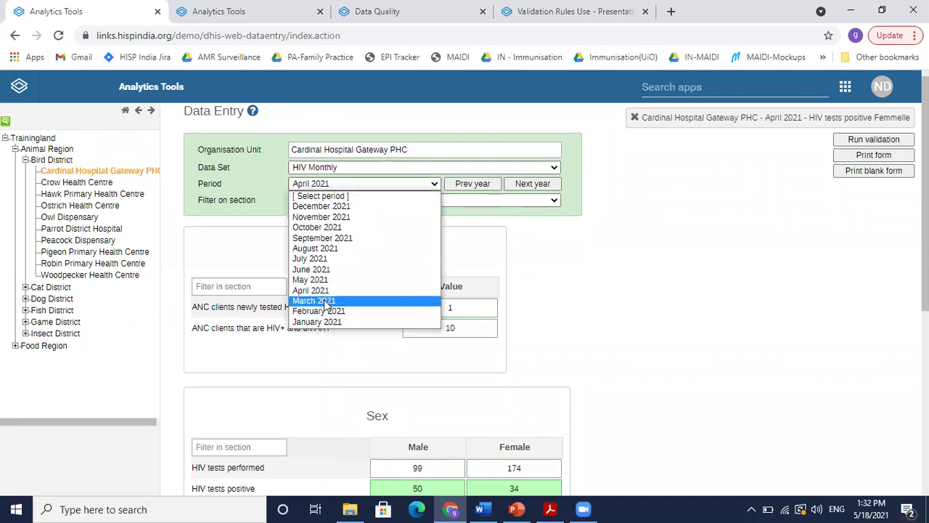
key("Escape")
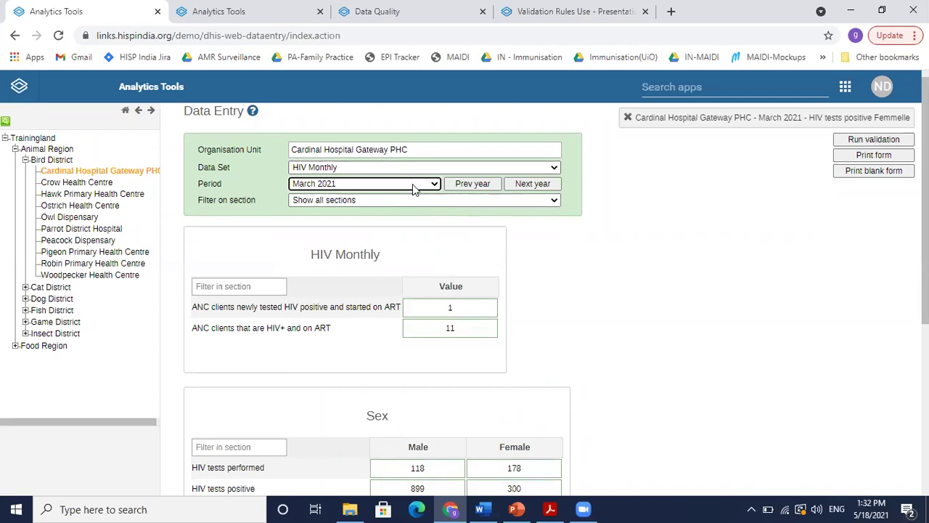
Step: Open the Data Quality app from the 'data' app search and start Run Validation
left_click(713, 88)
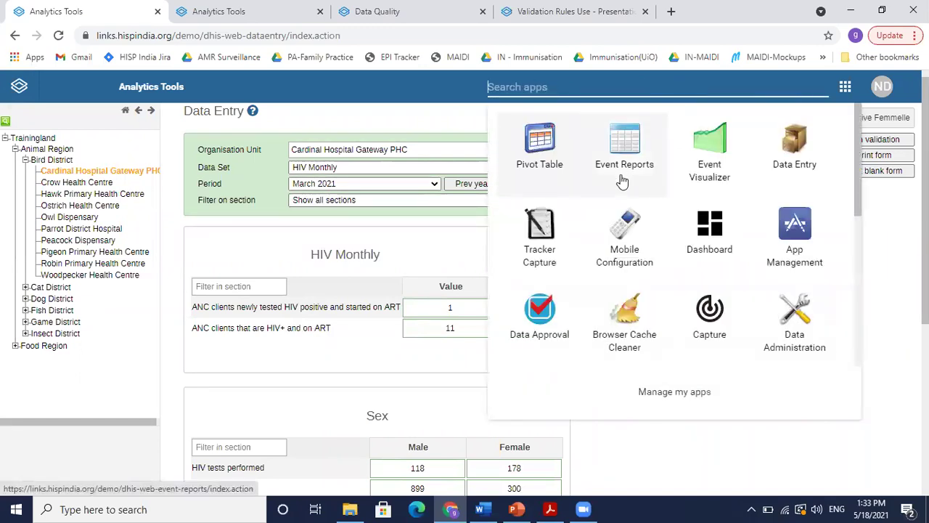
type("data")
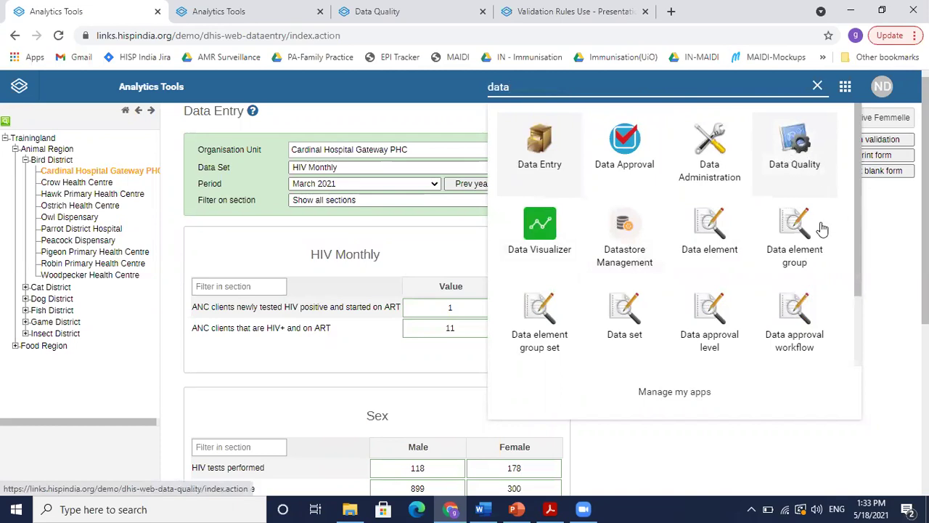
left_click(808, 146)
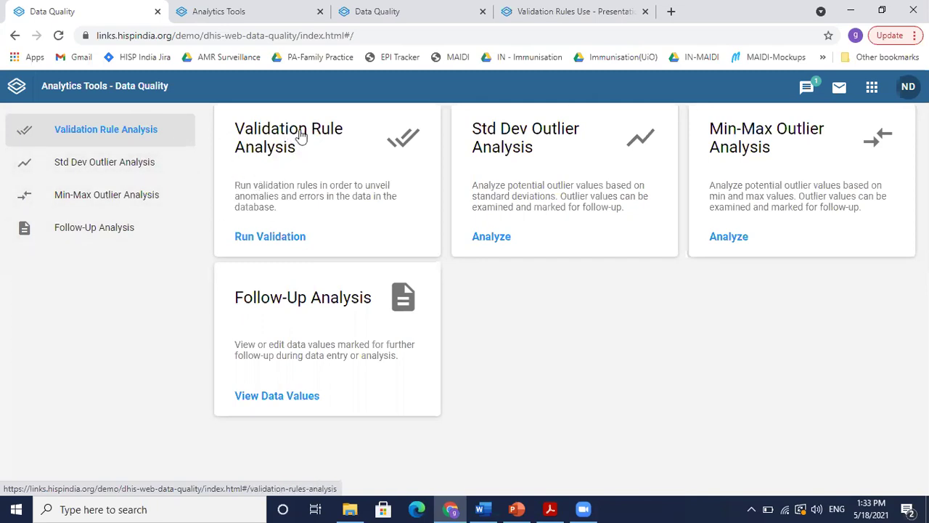
left_click(270, 238)
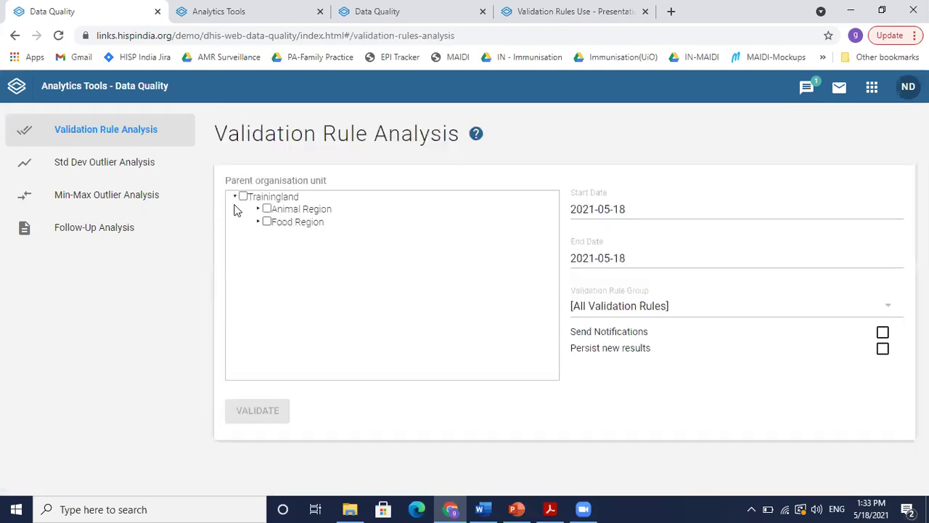
Step: Validate Bird District against the HIV rule group starting 2021-04-01
left_click(258, 209)
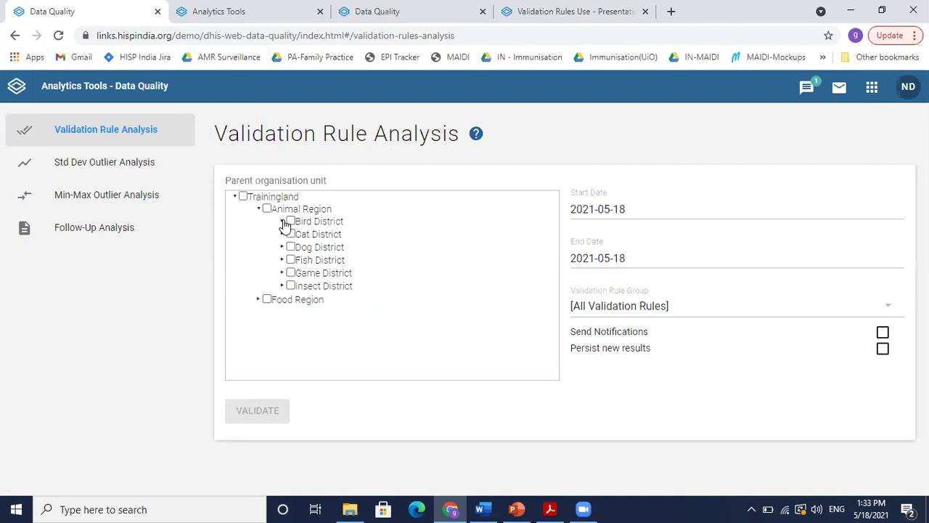
left_click(291, 222)
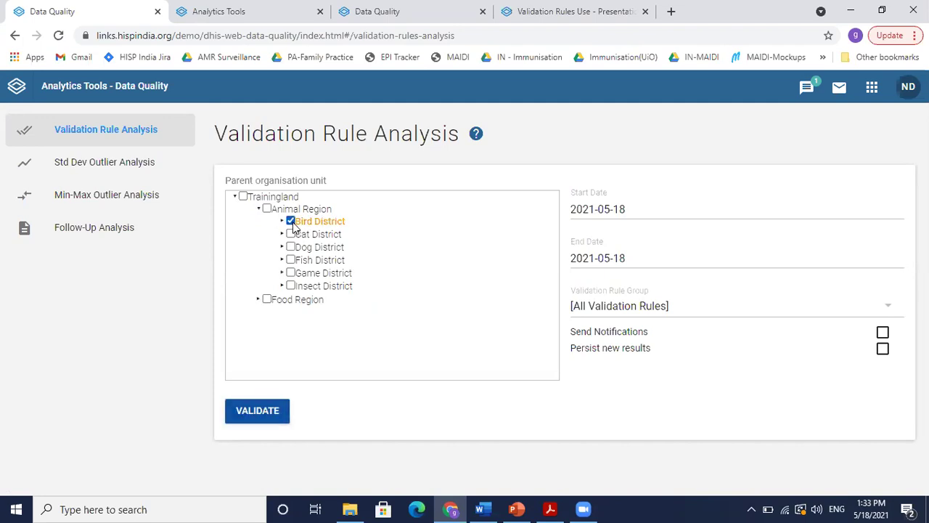
left_click(631, 207)
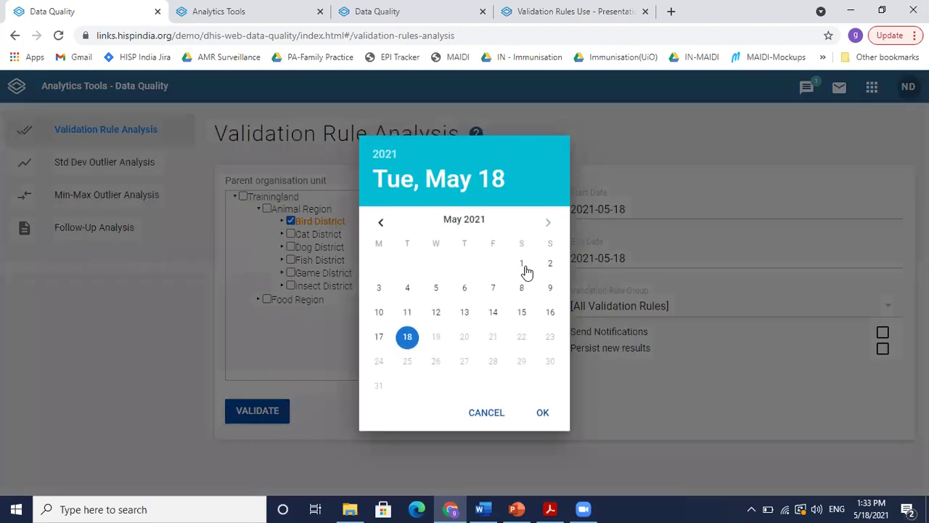
left_click(380, 222)
left_click(464, 263)
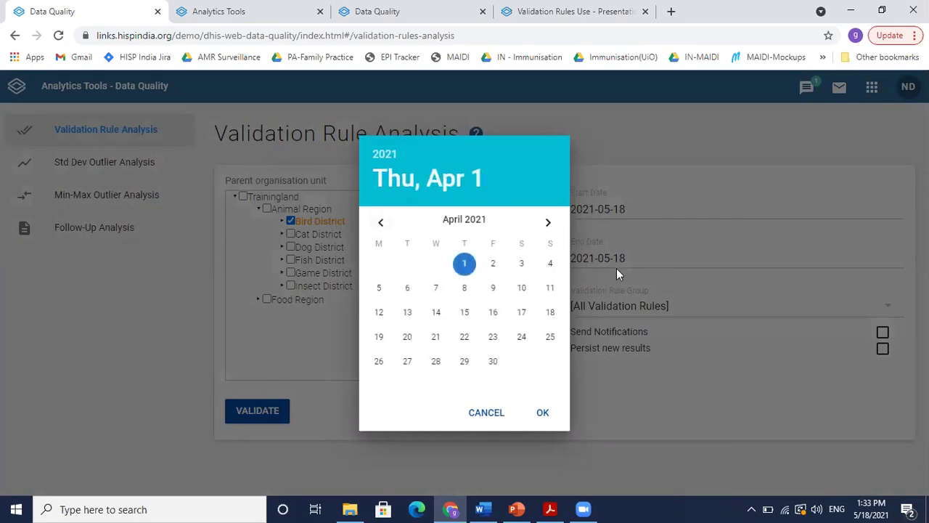
left_click(539, 413)
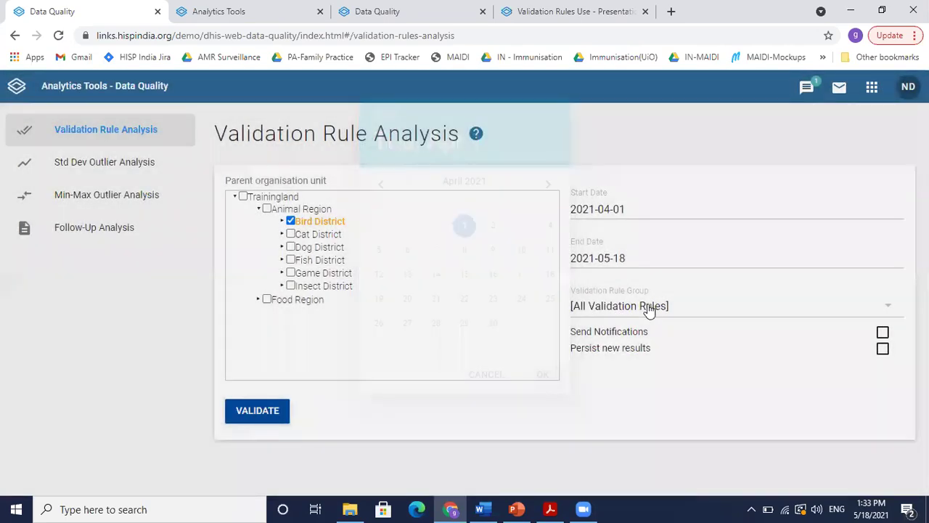
left_click(648, 306)
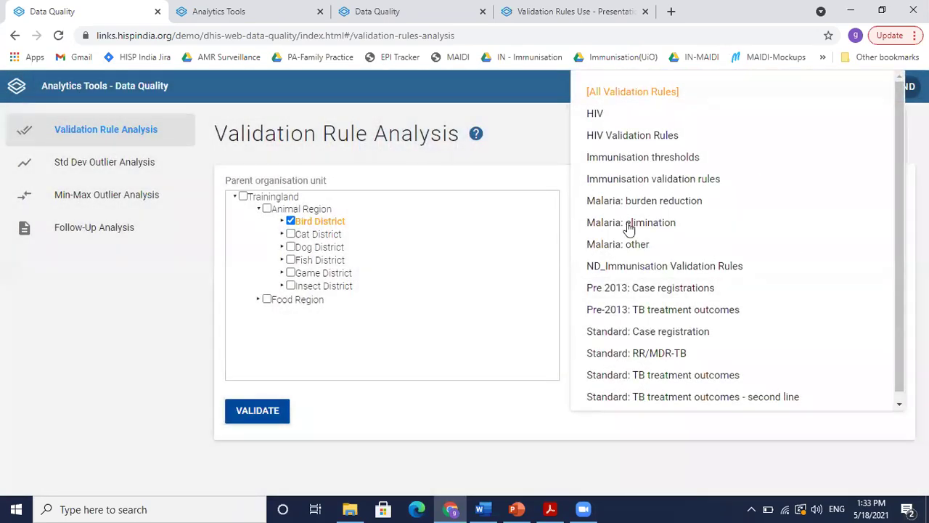
left_click(612, 116)
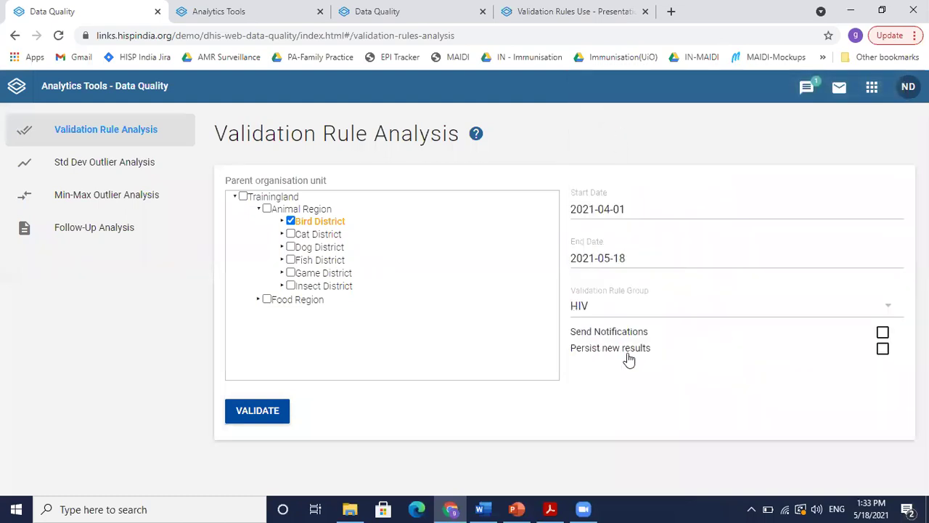
left_click(270, 413)
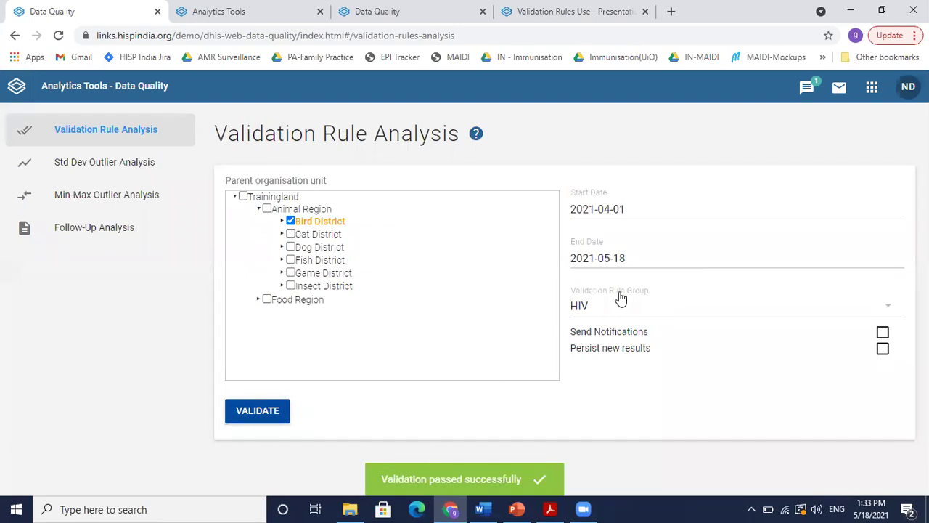
Step: Move the start date back to 2020-11-01 and rerun the HIV validation analysis
left_click(612, 208)
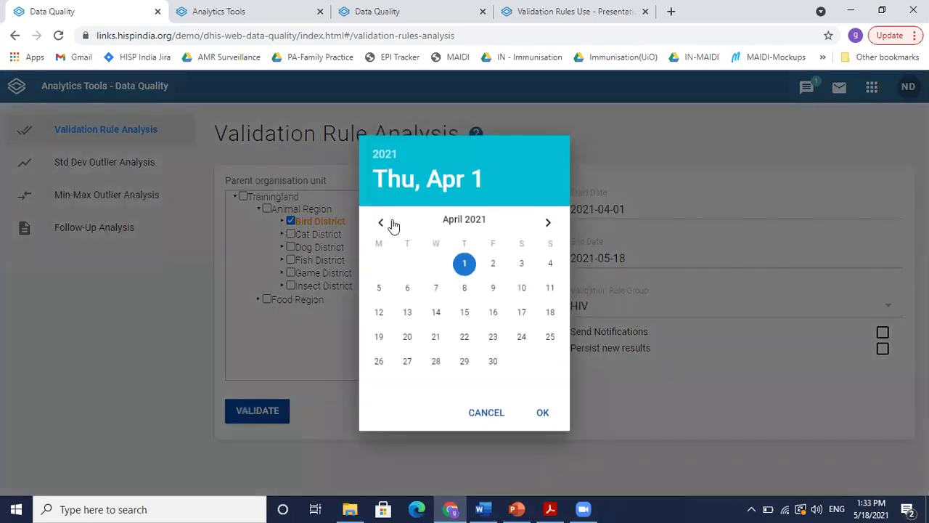
left_click(382, 222)
left_click(382, 222)
left_click(381, 221)
left_click(381, 221)
left_click(381, 222)
left_click(550, 266)
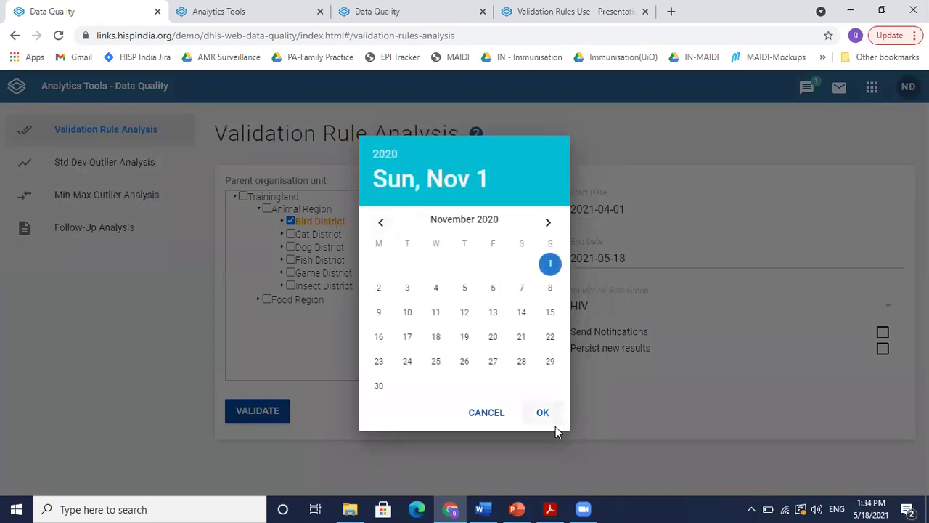
left_click(545, 413)
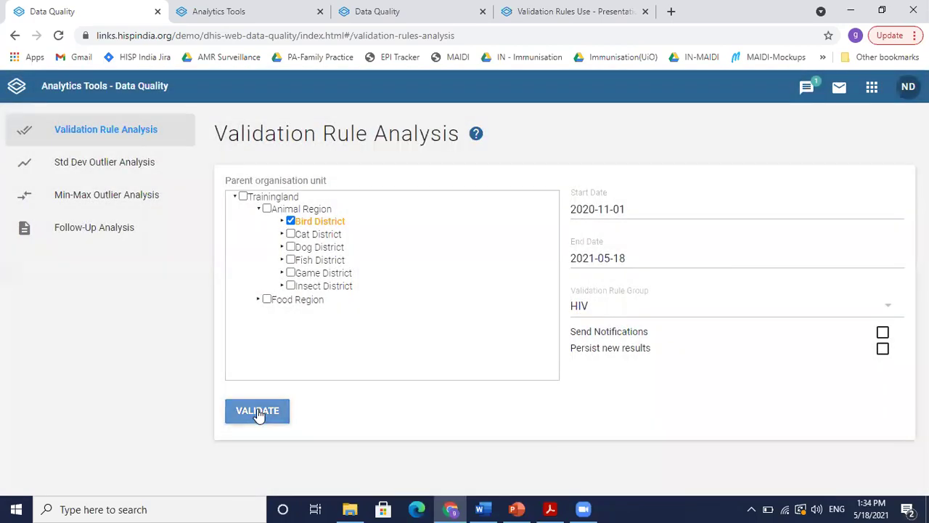
left_click(257, 410)
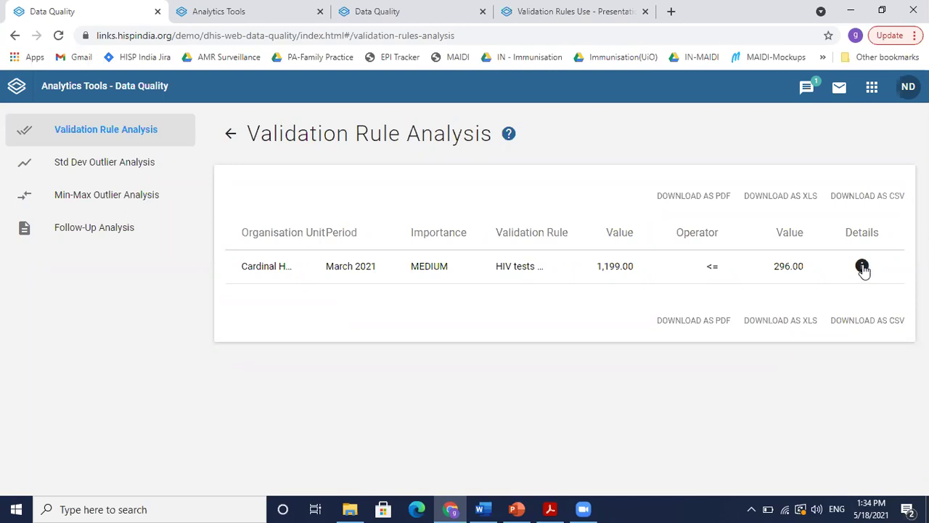
Step: Review the March 2021 violation details: positives 300 and 899 against 118 and 178 tests
left_click(862, 267)
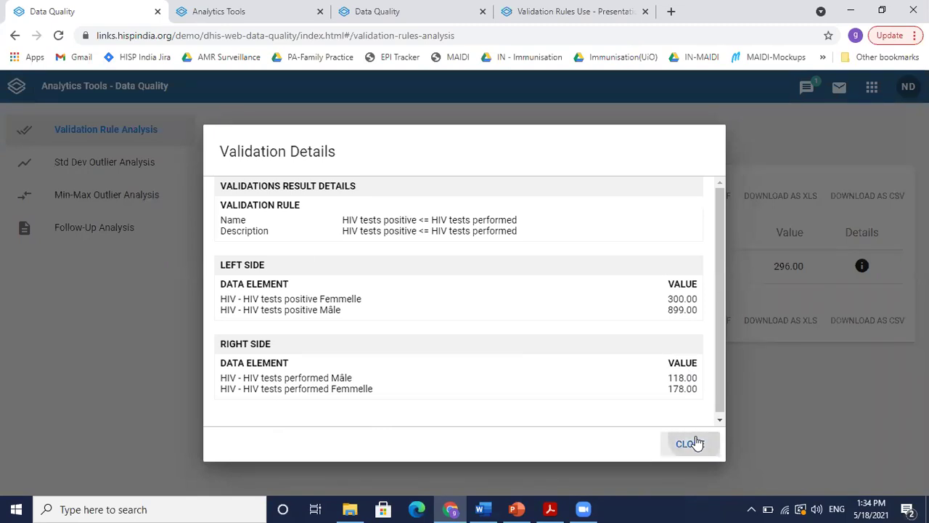
left_click(691, 444)
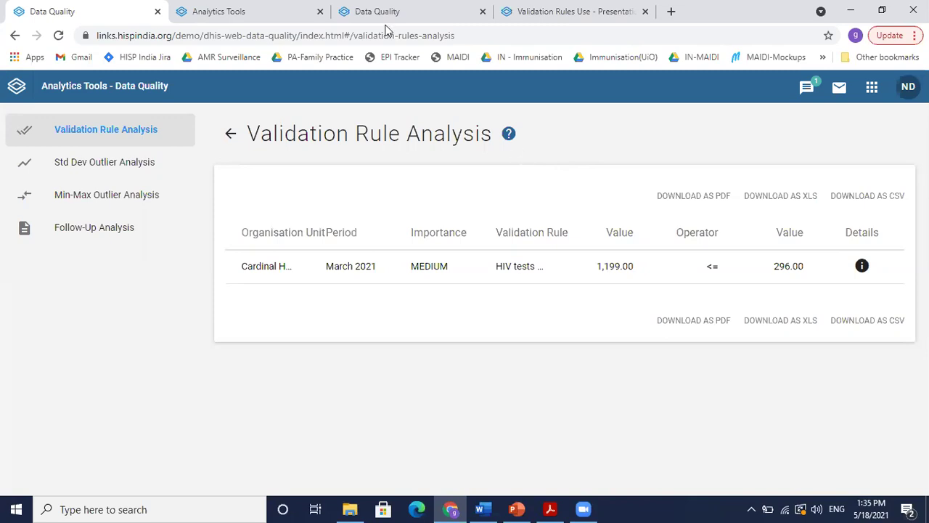
Step: On Data Entry, keep the Immunisation data set, set April 2021, and run validation
left_click(215, 9)
left_click(345, 182)
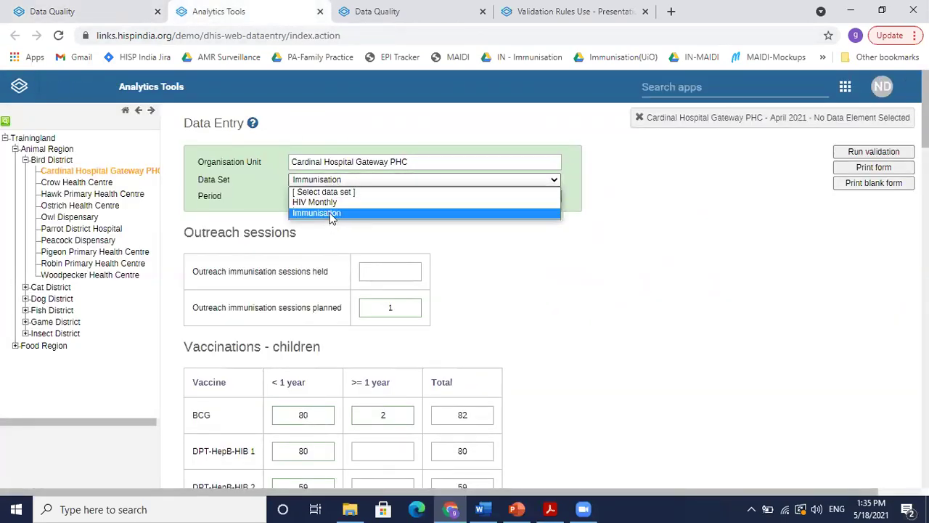
left_click(331, 214)
left_click(332, 197)
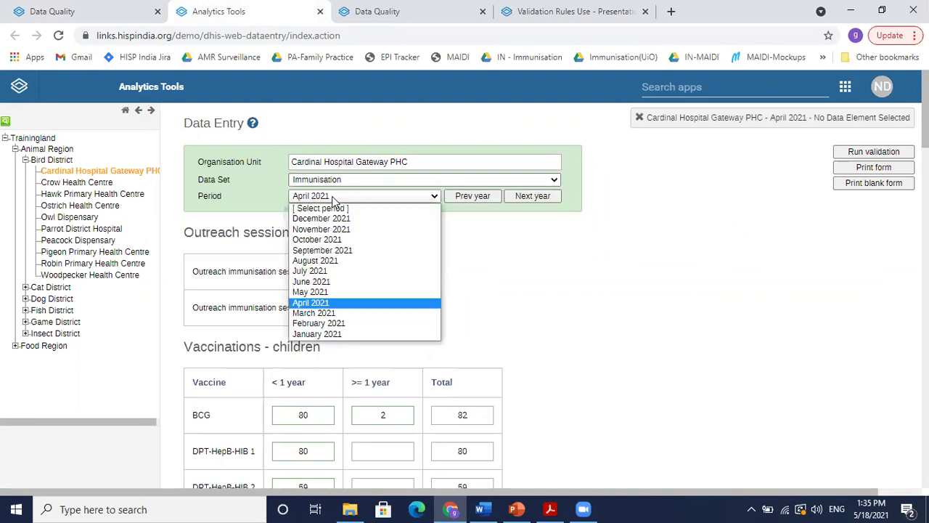
left_click(339, 314)
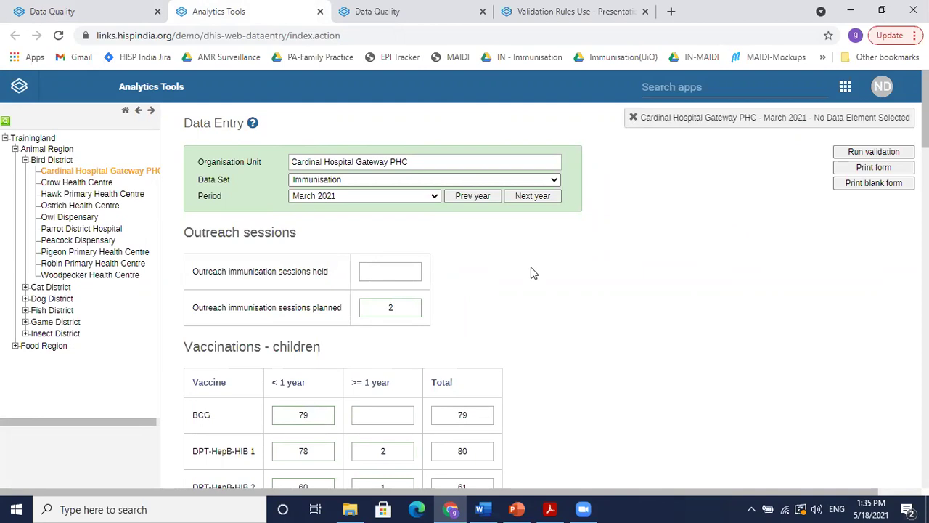
left_click(347, 200)
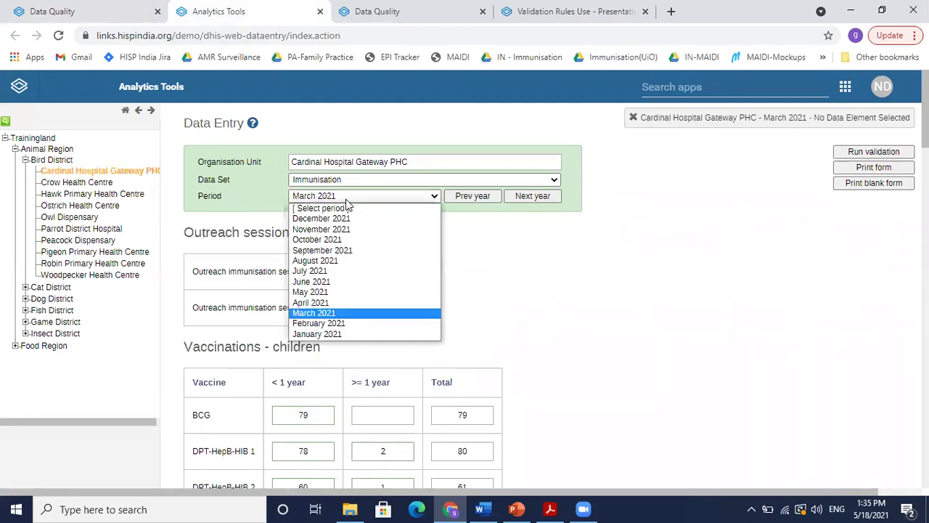
left_click(334, 303)
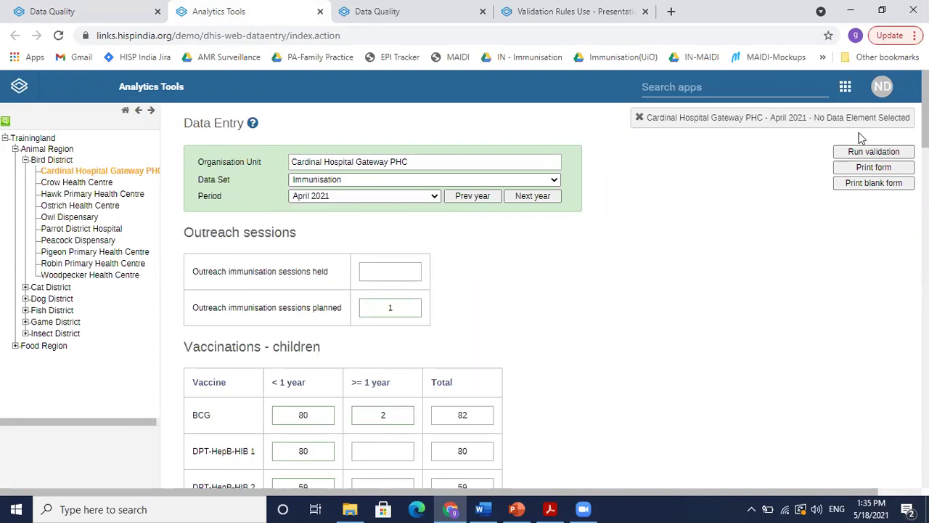
left_click(869, 154)
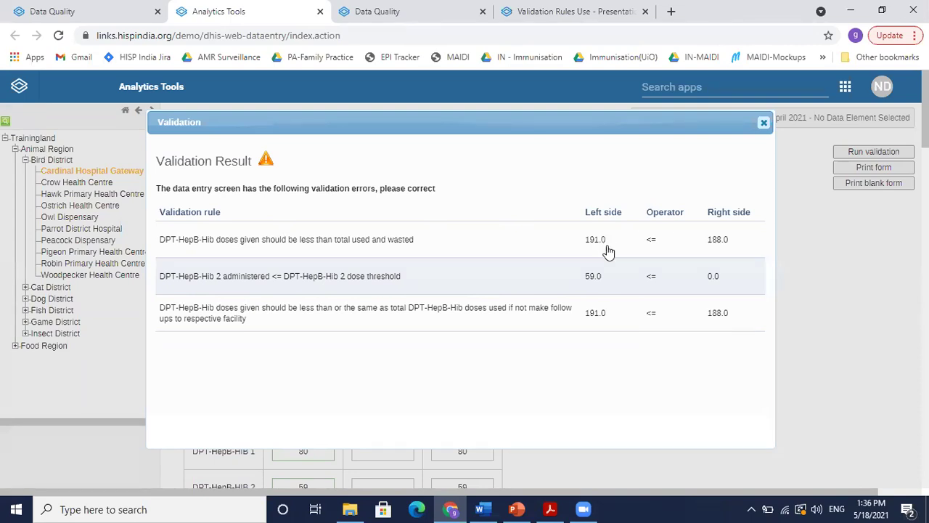
Step: Re-run the Immunisation form validation and close its three DPT-HepB-Hib errors
left_click(763, 122)
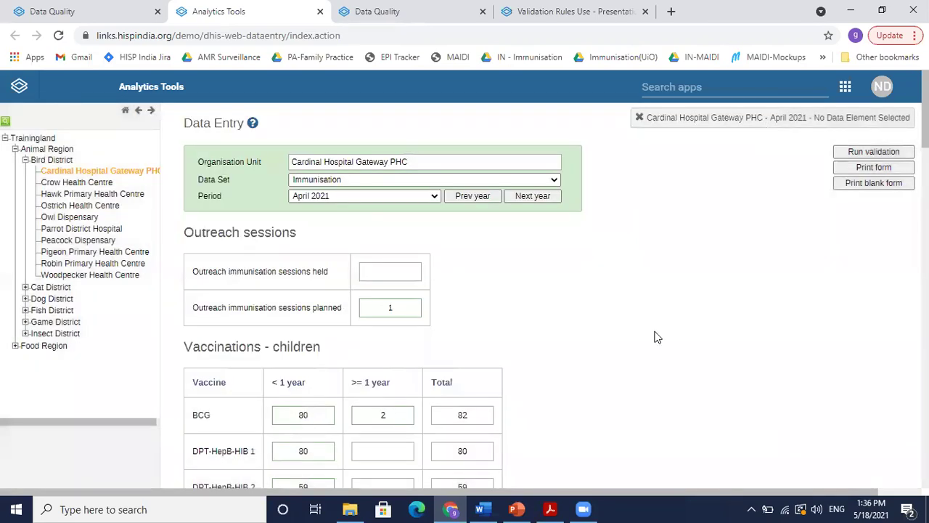
scroll(655, 337, "down", 2)
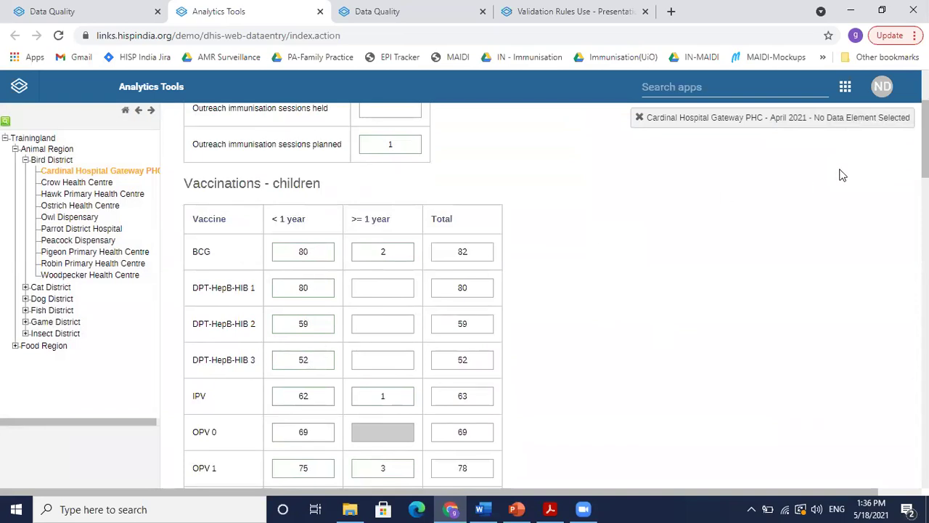
scroll(898, 200, "up", 3)
left_click(864, 154)
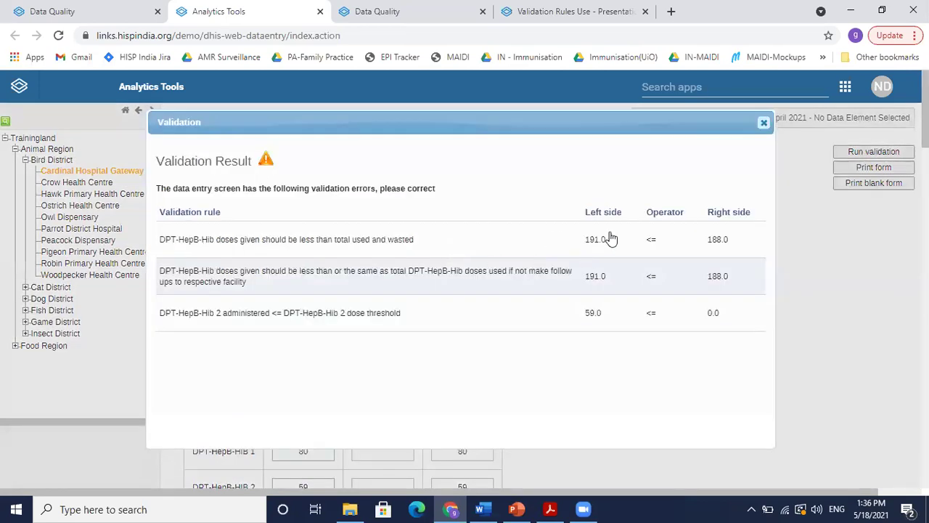
left_click(763, 123)
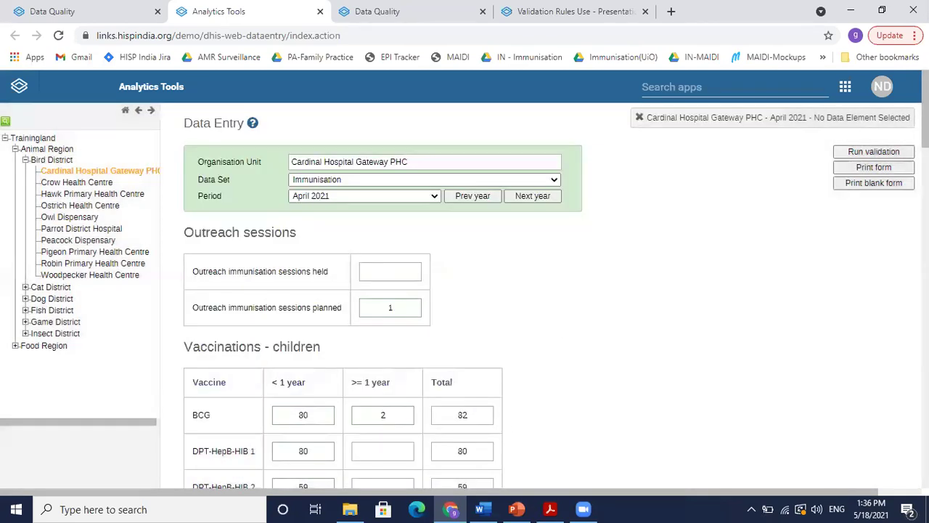
Step: In the Stock table, change the DPT-HepB-Hib starting balance from 1124 to 1130
scroll(857, 167, "down", 3)
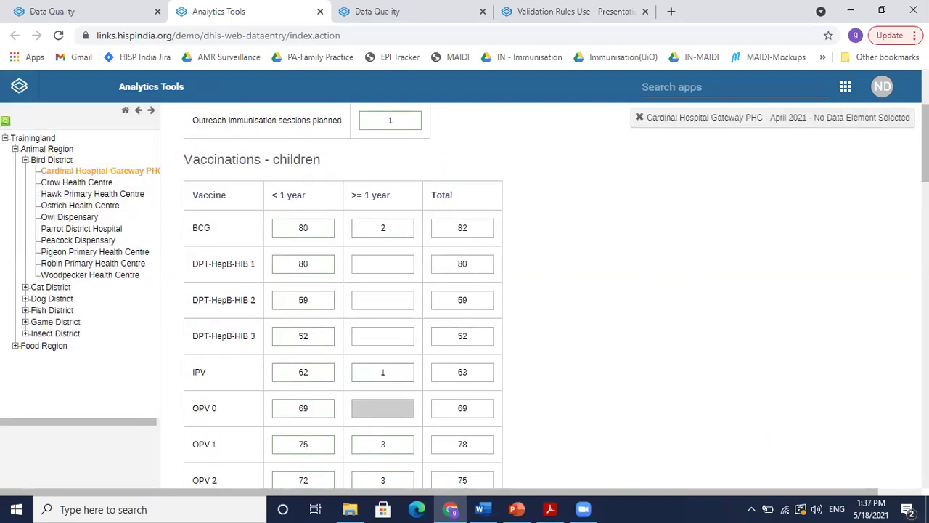
scroll(552, 298, "down", 10)
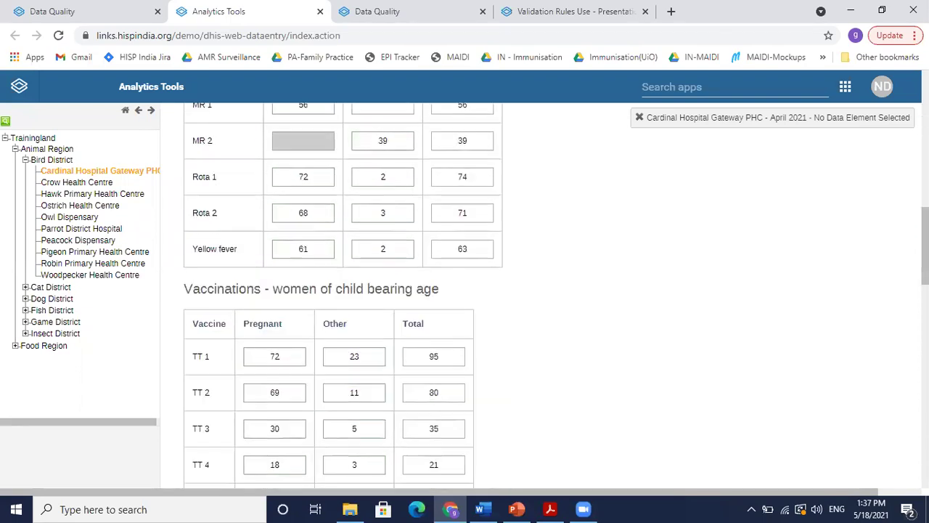
scroll(552, 297, "down", 4)
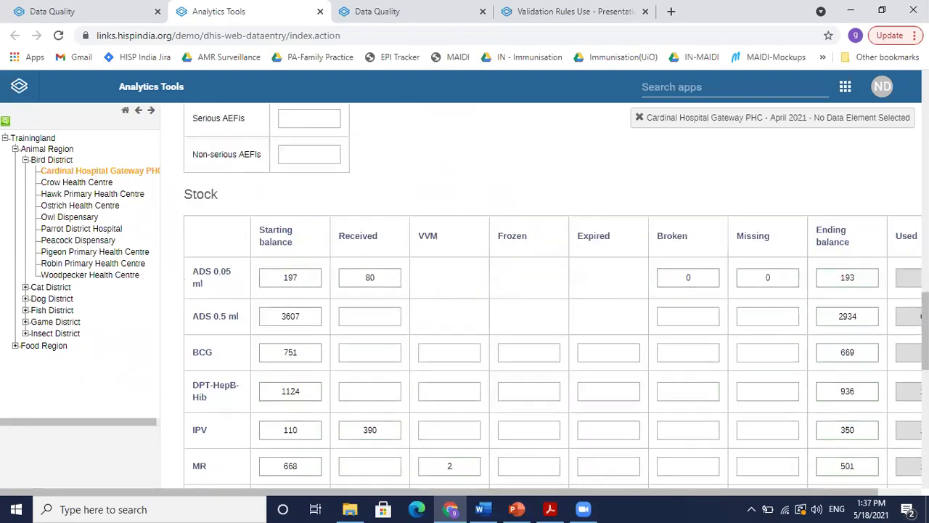
scroll(552, 298, "down", 1)
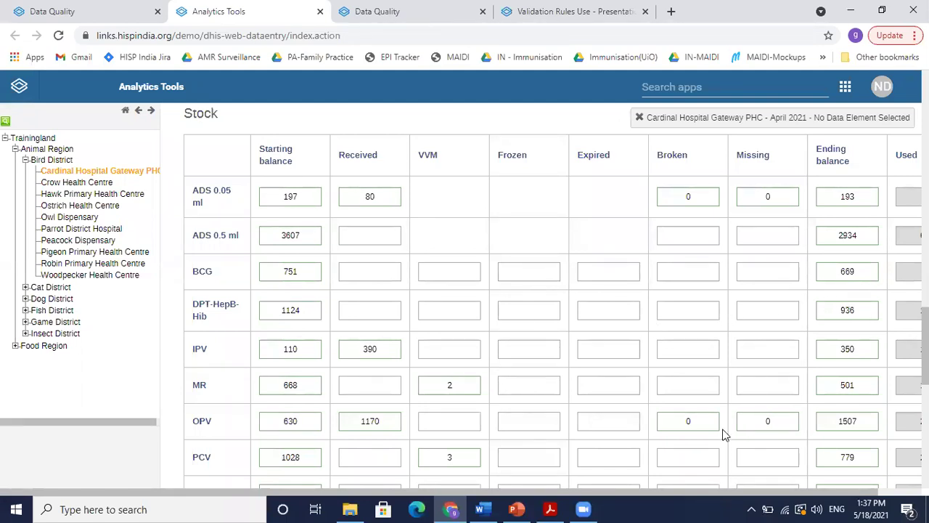
left_click_drag(558, 491, 603, 493)
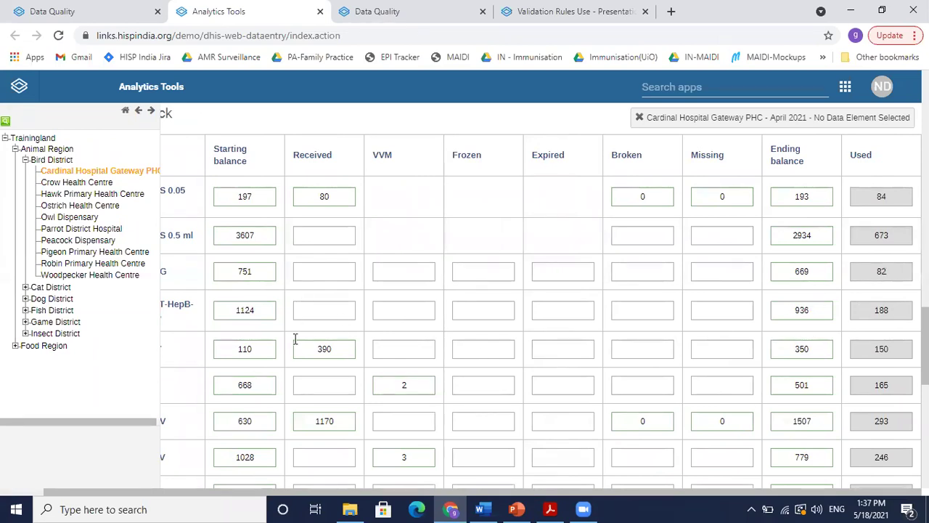
left_click(266, 305)
key("BackSpace")
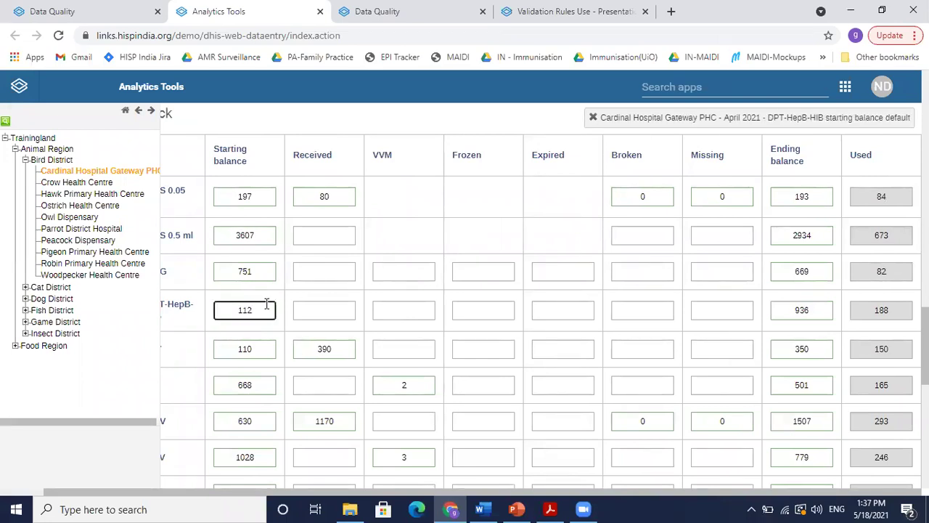
key("BackSpace")
type("30")
left_click(431, 225)
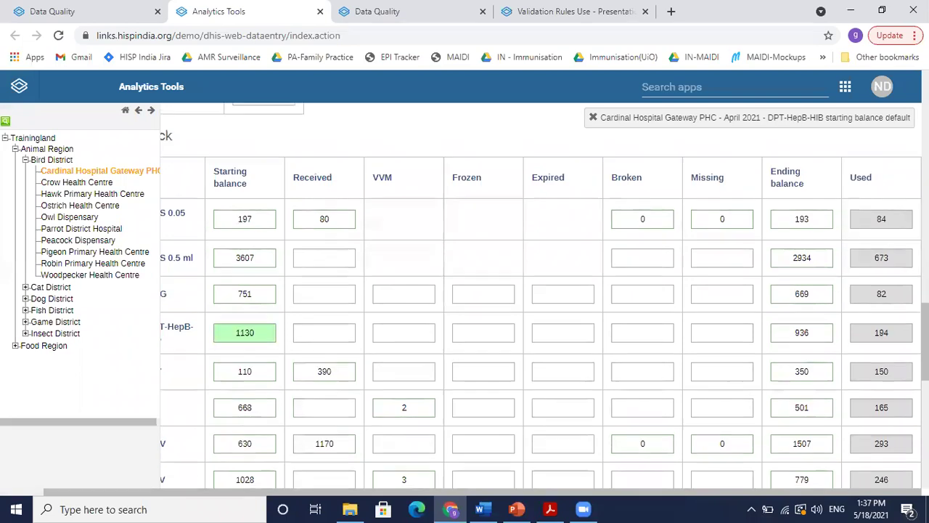
scroll(540, 295, "up", 15)
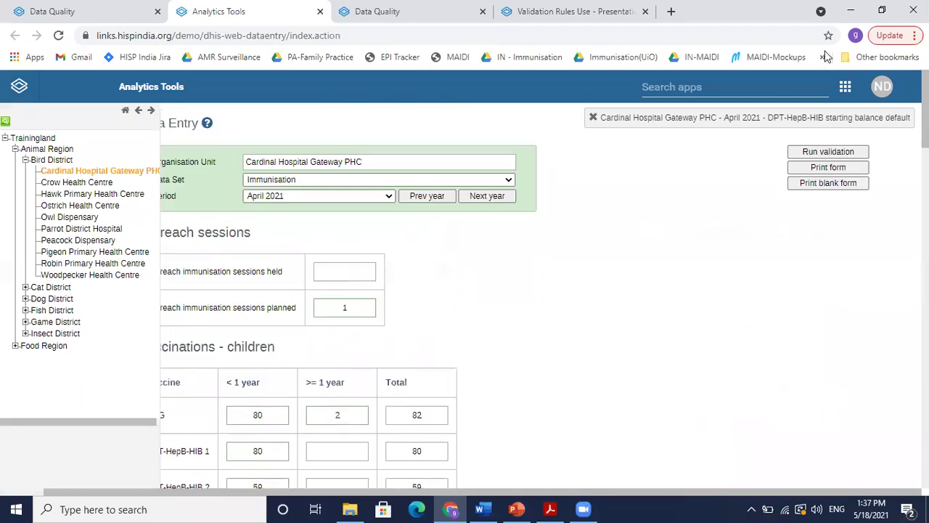
Step: Revalidate, check the Stock table, and validate again: two errors remain, 191.0 vs 188.0 and 59.0 vs 0.0
left_click(834, 151)
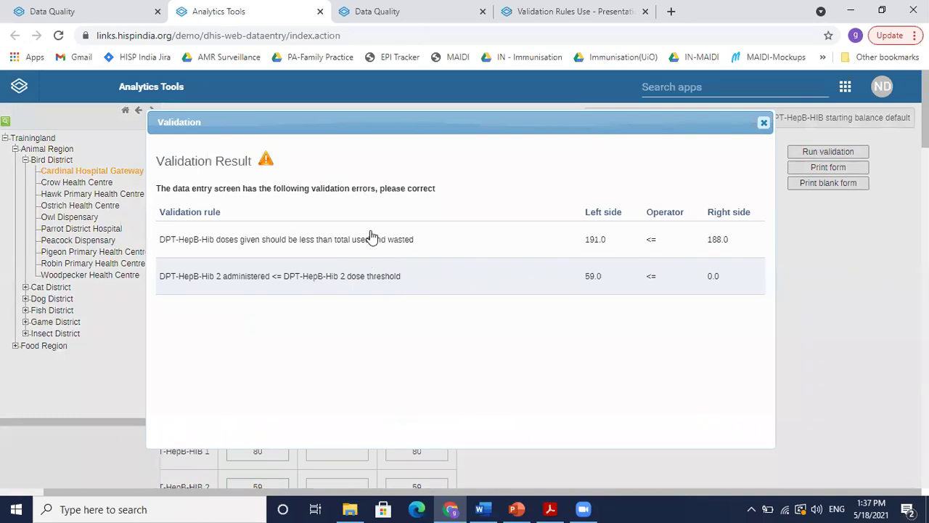
left_click(763, 123)
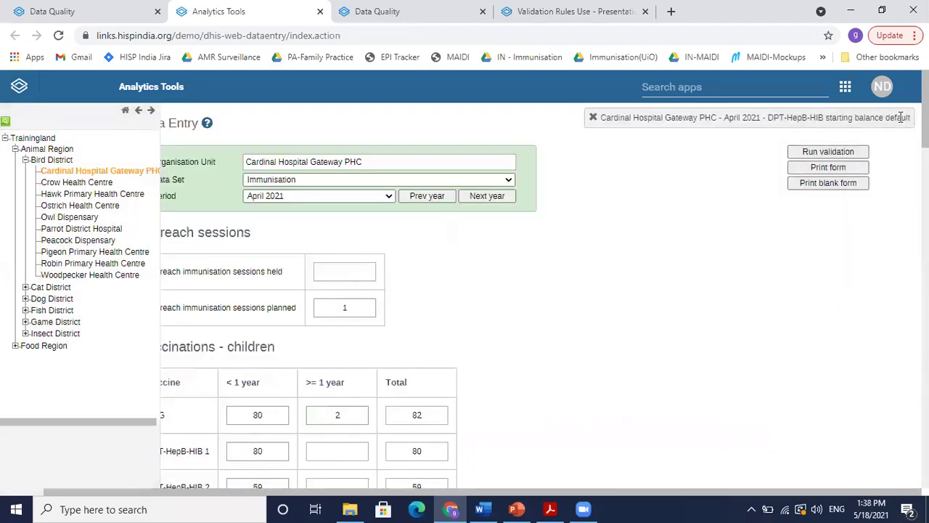
scroll(540, 295, "down", 10)
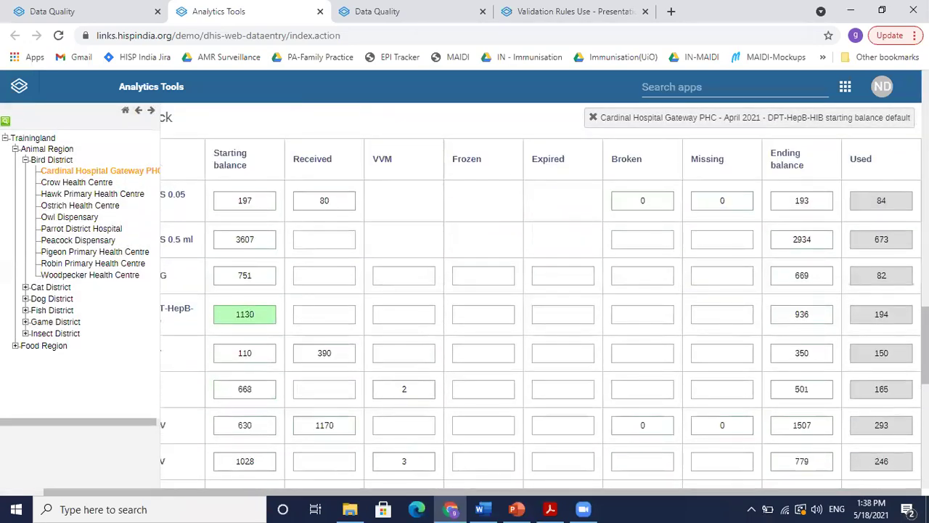
left_click_drag(483, 492, 299, 501)
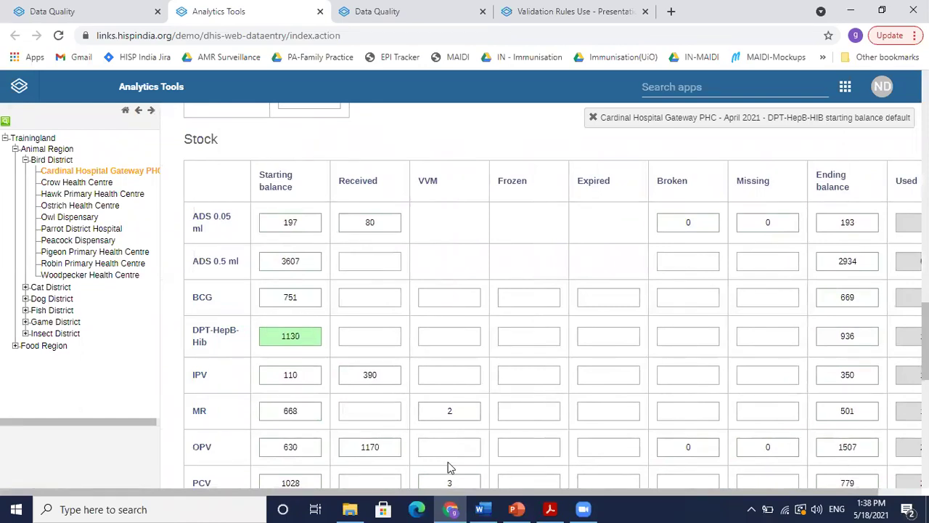
left_click_drag(466, 493, 510, 496)
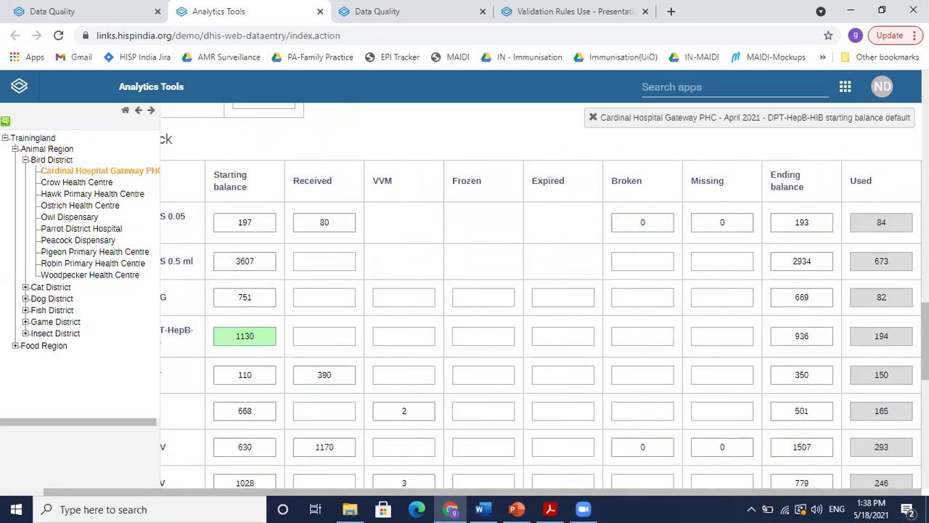
scroll(780, 152, "up", 10)
left_click(831, 151)
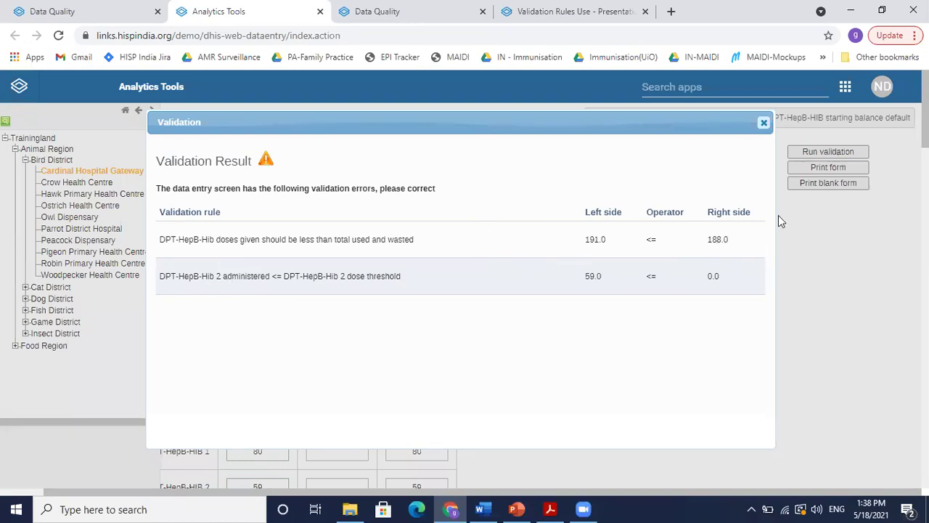
left_click(765, 125)
scroll(465, 290, "down", 4)
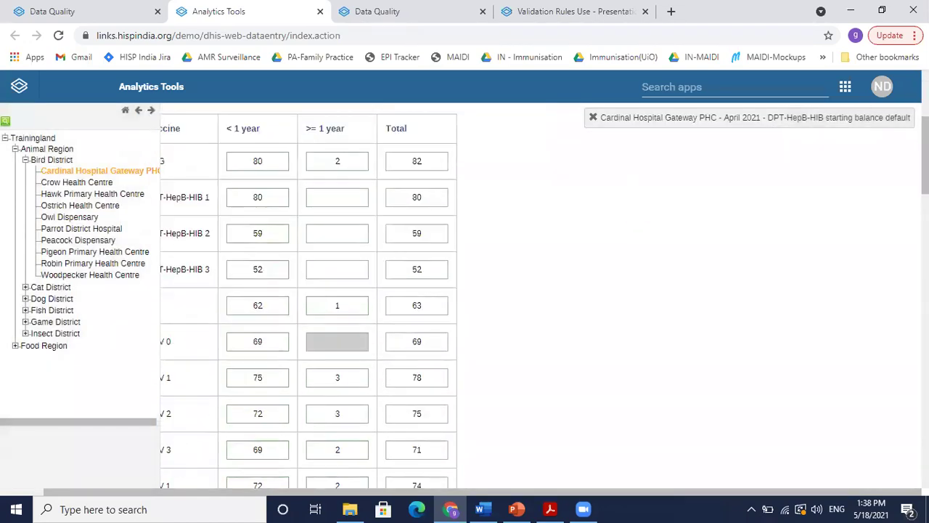
scroll(464, 291, "down", 1)
scroll(465, 291, "down", 10)
scroll(465, 290, "down", 5)
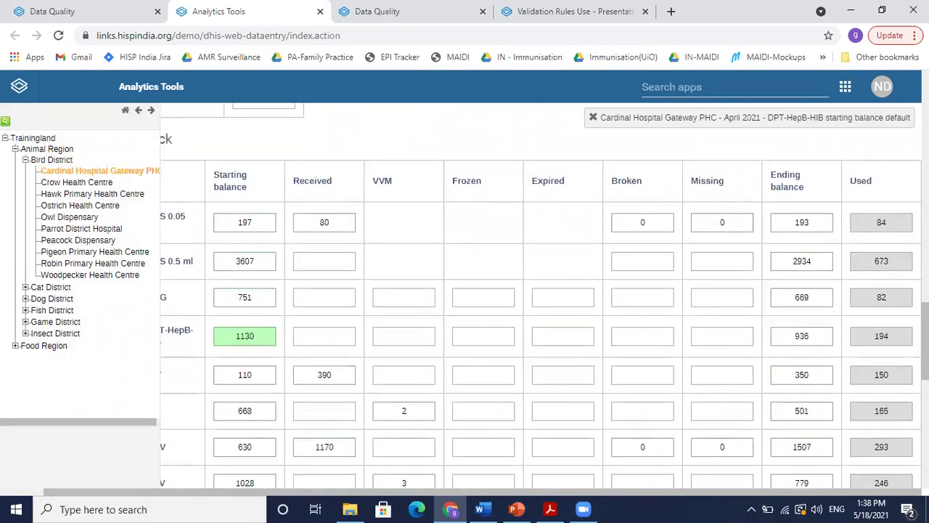
scroll(465, 290, "down", 2)
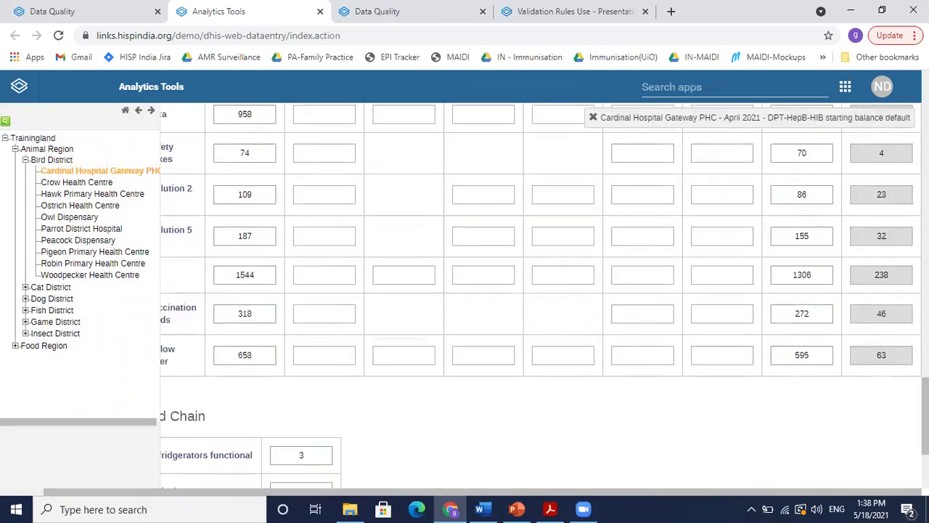
scroll(465, 290, "up", 7)
scroll(541, 296, "up", 1)
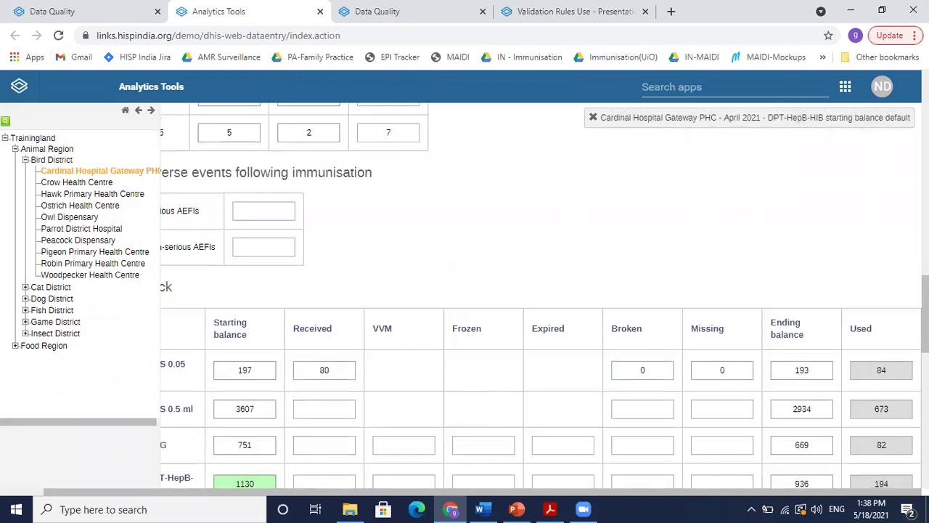
scroll(540, 296, "down", 4)
scroll(541, 296, "down", 7)
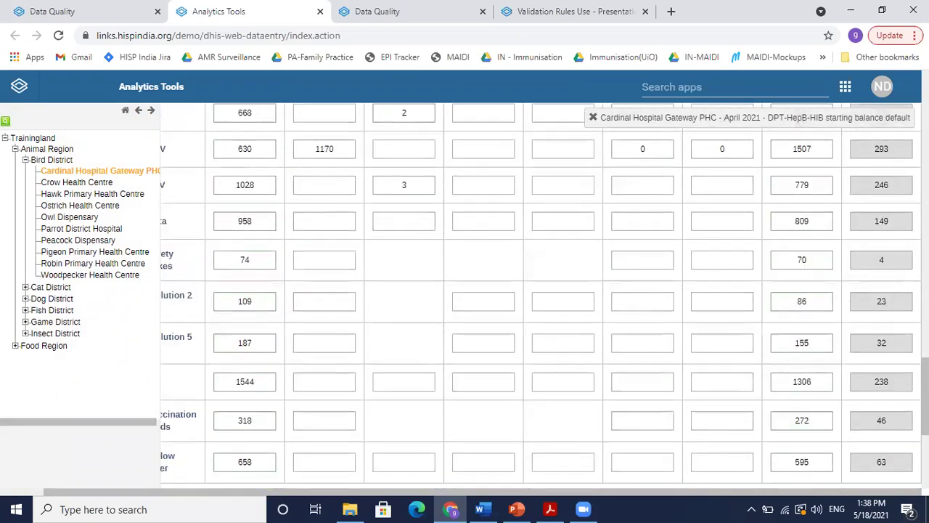
scroll(540, 296, "up", 8)
scroll(903, 280, "up", 7)
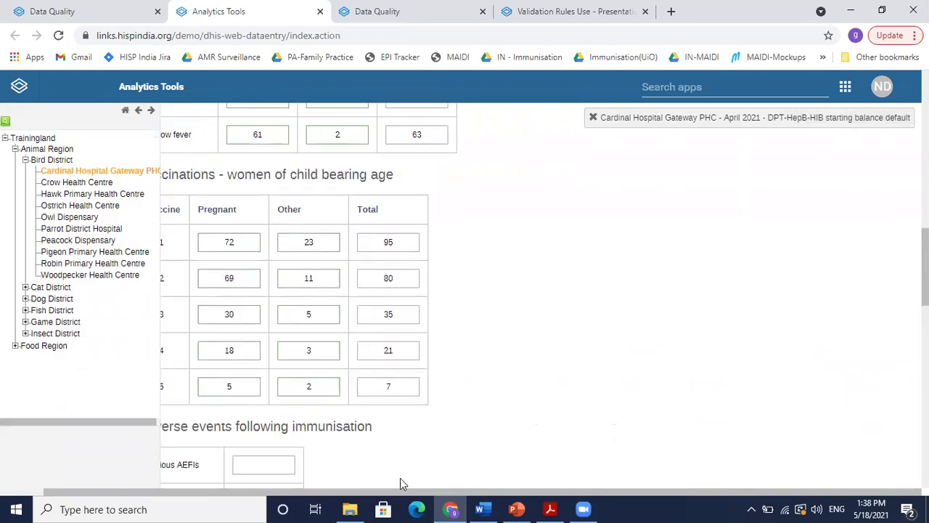
left_click_drag(407, 491, 330, 492)
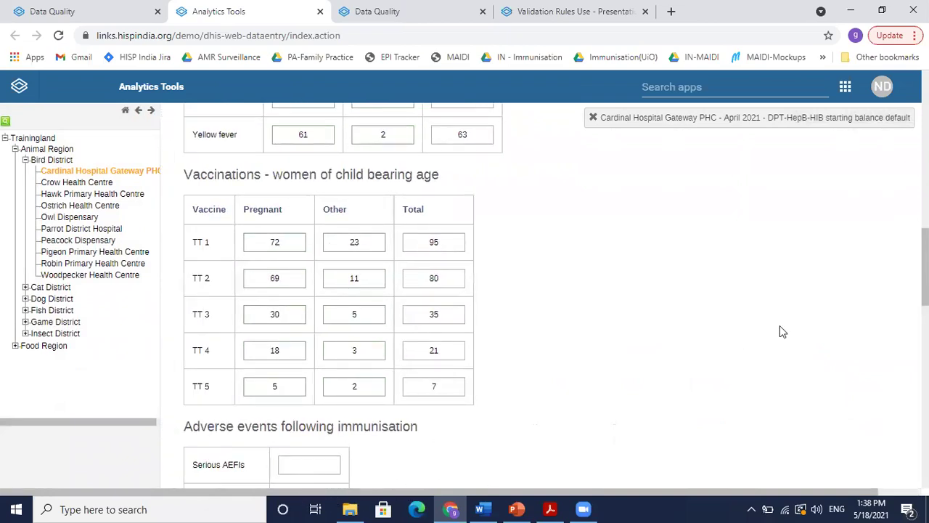
scroll(806, 327, "up", 6)
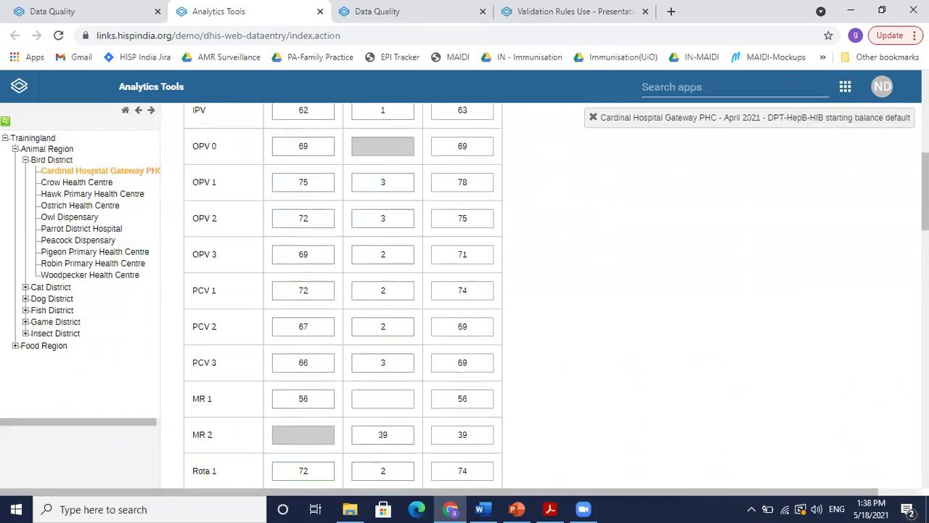
scroll(557, 296, "up", 6)
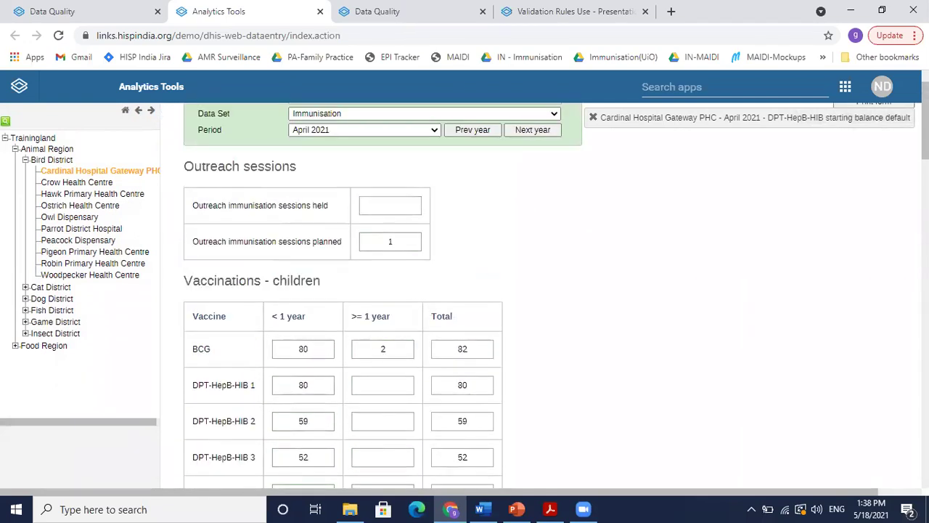
scroll(352, 215, "up", 2)
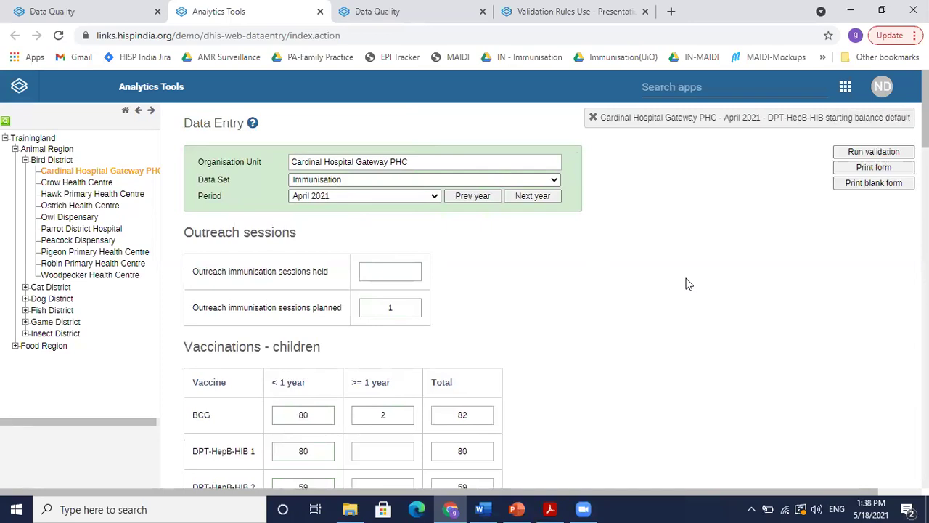
scroll(689, 284, "down", 2)
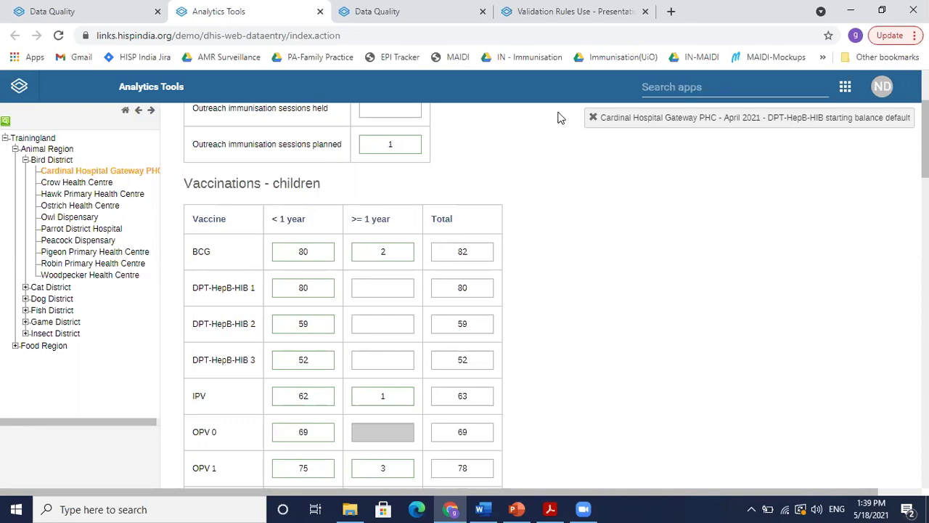
Step: Find the Data Quality app by searching 'data' and start a Validation Rule Analysis
left_click(653, 90)
type("data")
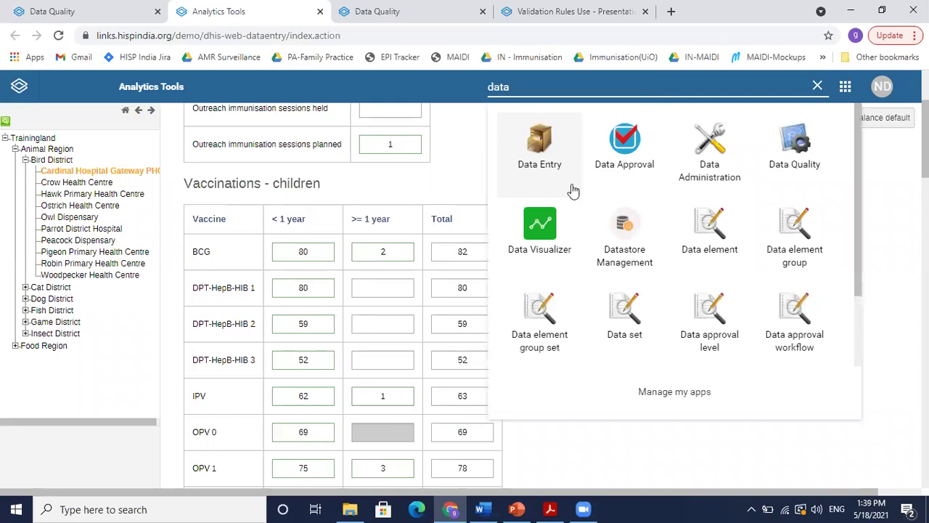
left_click(784, 181)
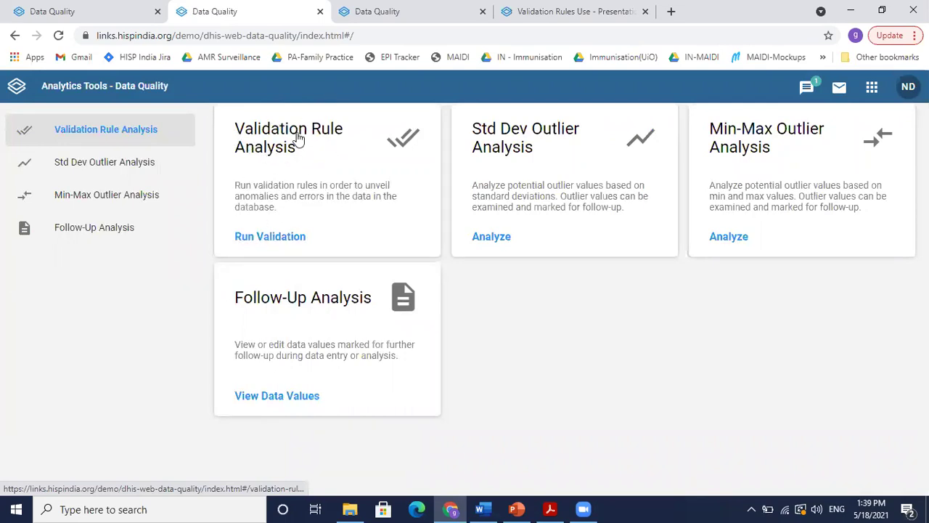
left_click(275, 240)
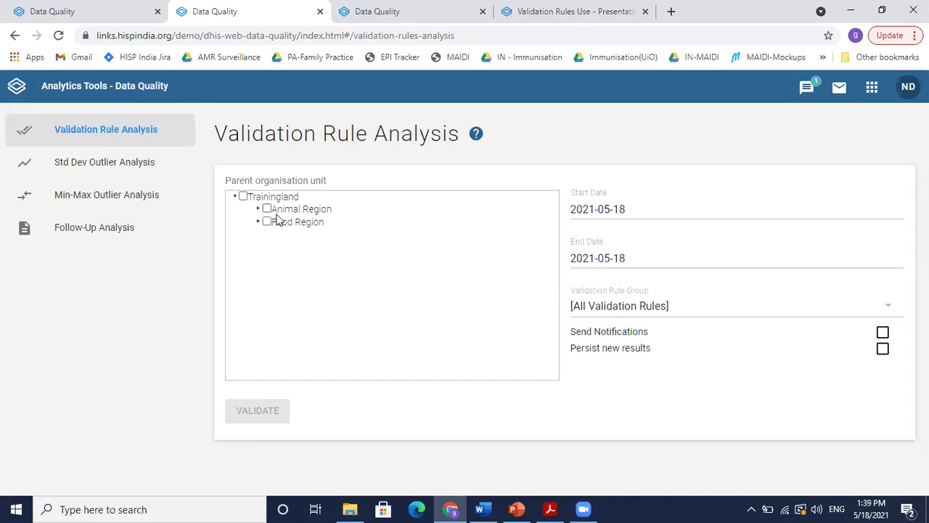
Step: Select Dessert District under Food Region and set the start date to 2021-01-01
left_click(259, 221)
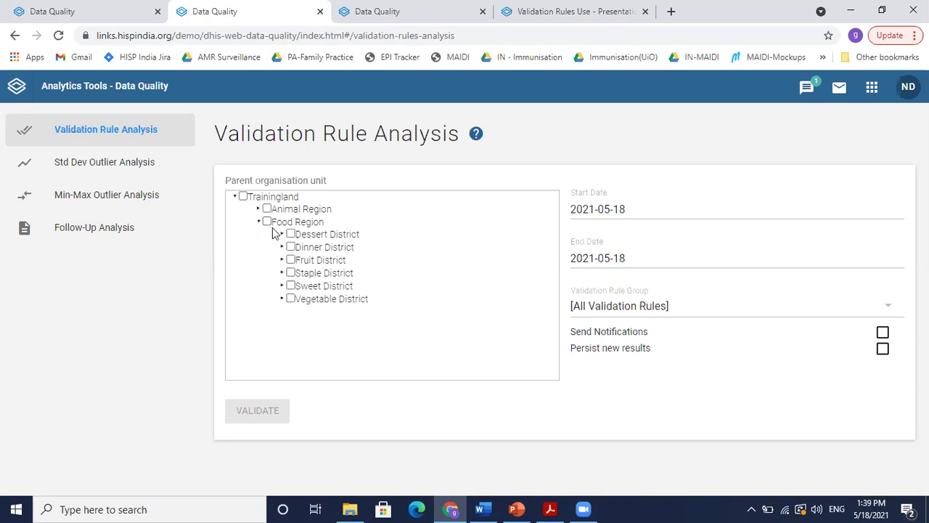
left_click(290, 234)
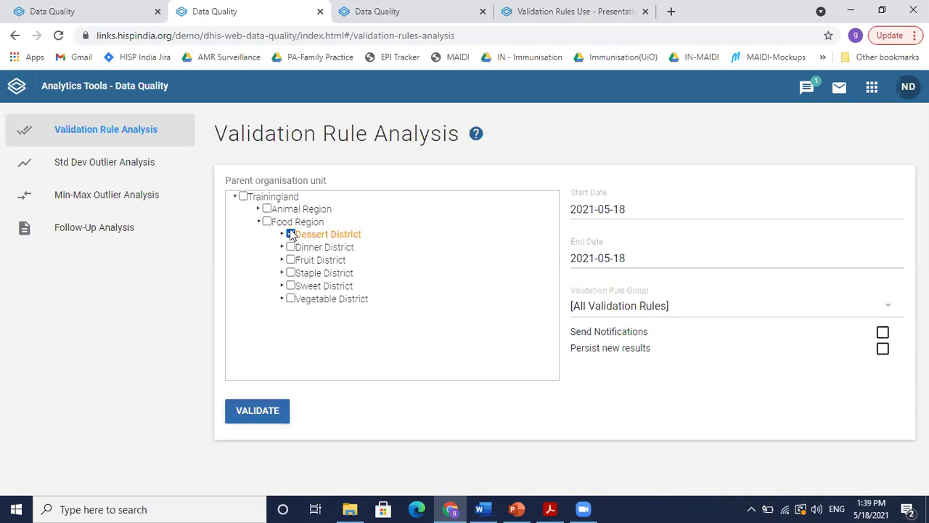
left_click(643, 210)
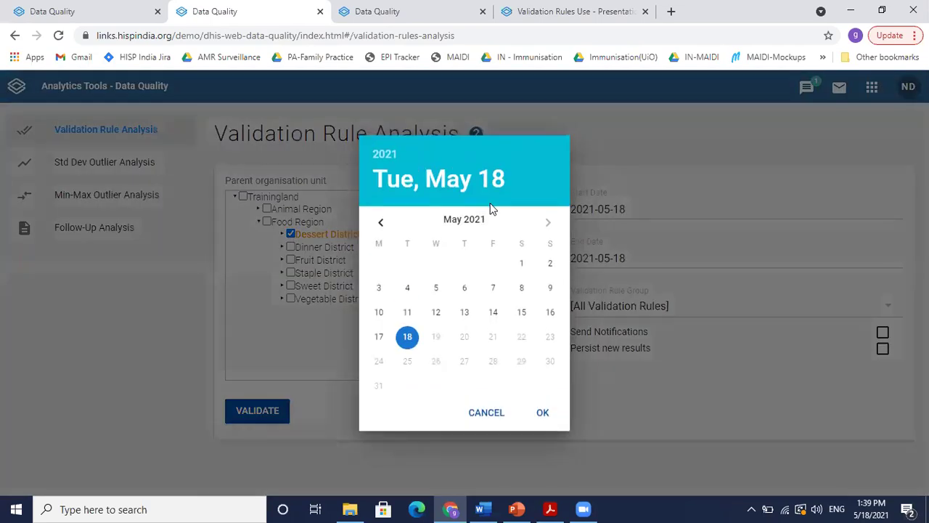
left_click(381, 223)
left_click(381, 223)
left_click(381, 223)
left_click(381, 223)
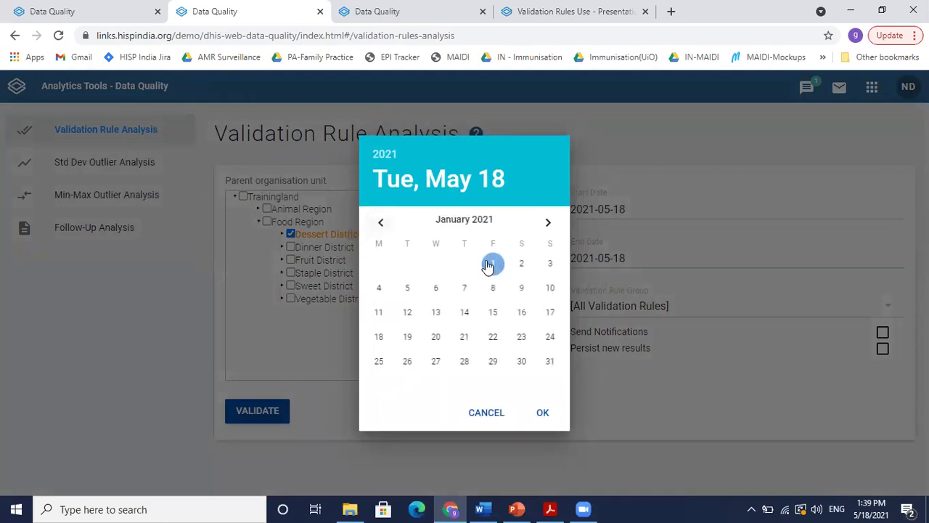
left_click(490, 264)
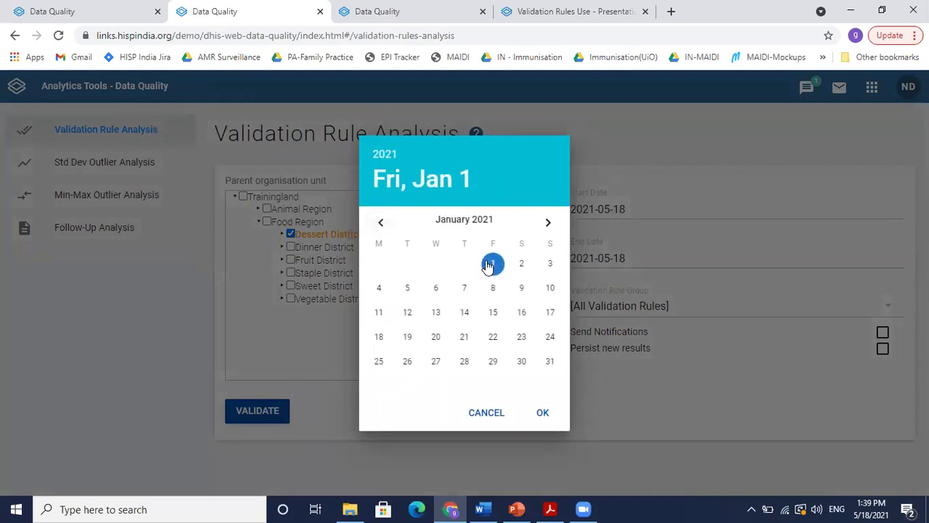
left_click(544, 413)
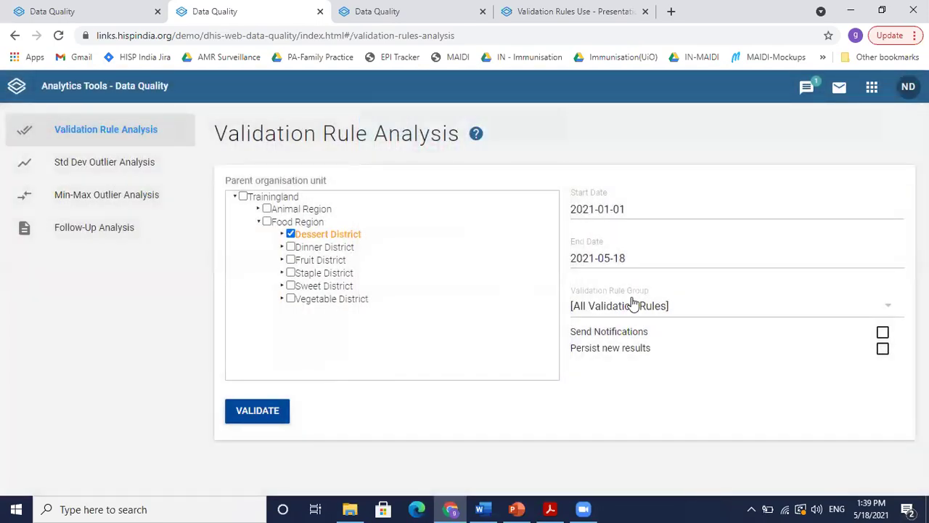
Step: Choose the Immunisation validation rule group and run the analysis
left_click(633, 301)
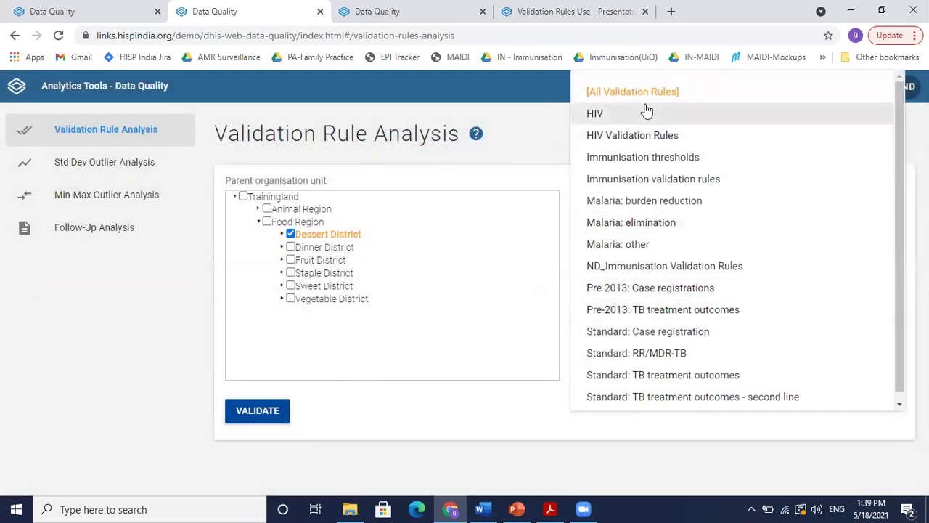
left_click(669, 188)
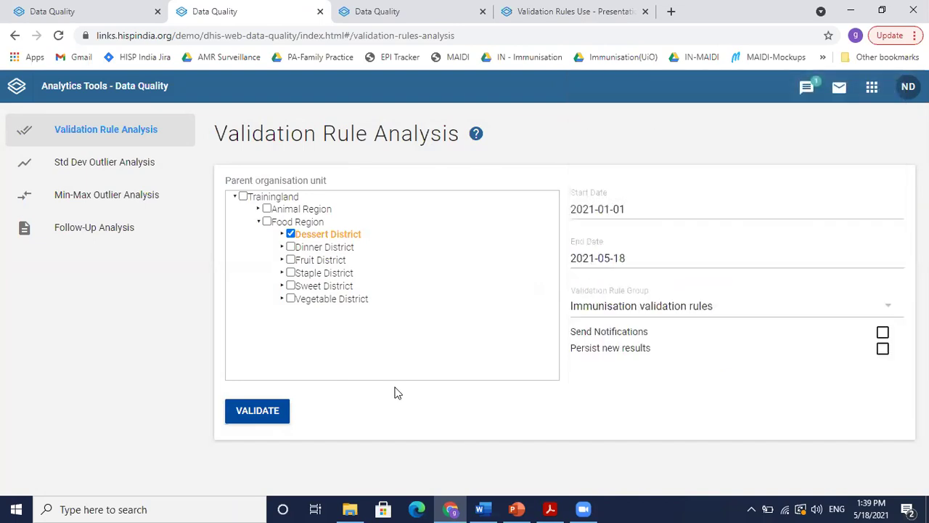
left_click(261, 410)
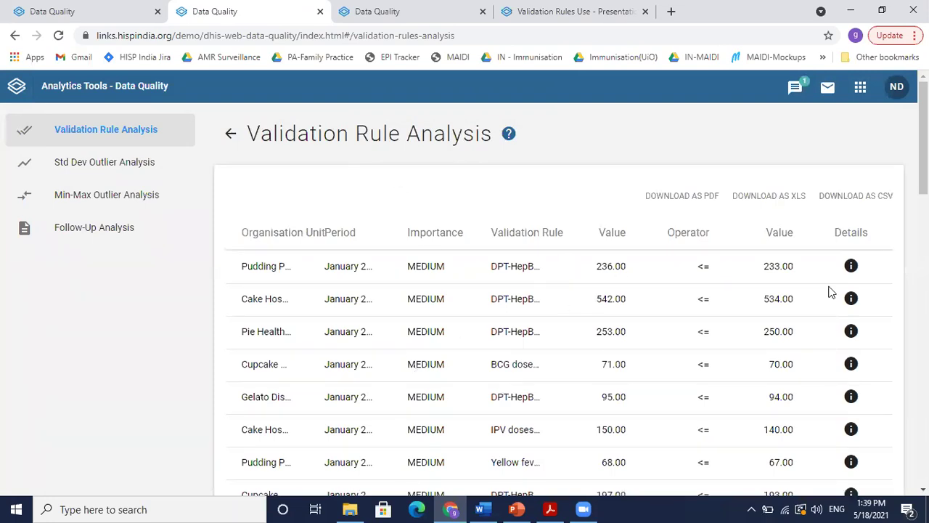
left_click(851, 267)
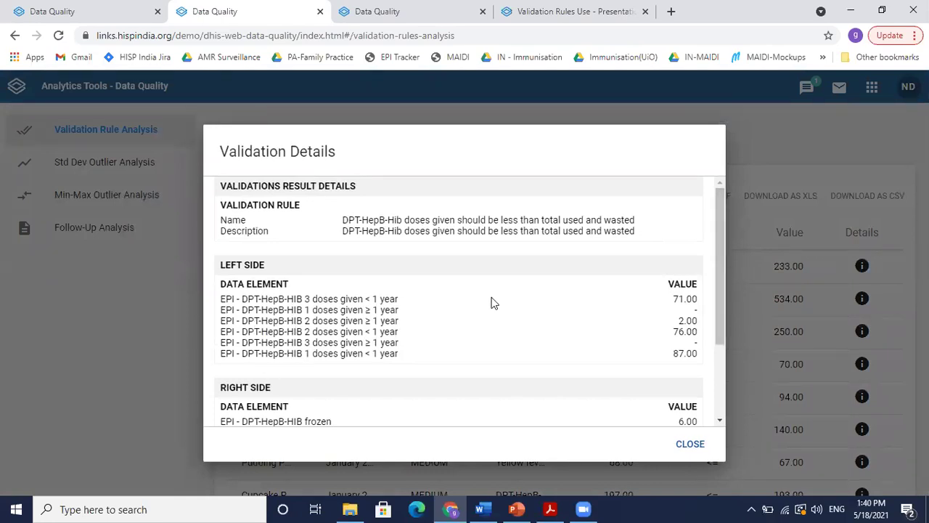
scroll(719, 378, "down", 2)
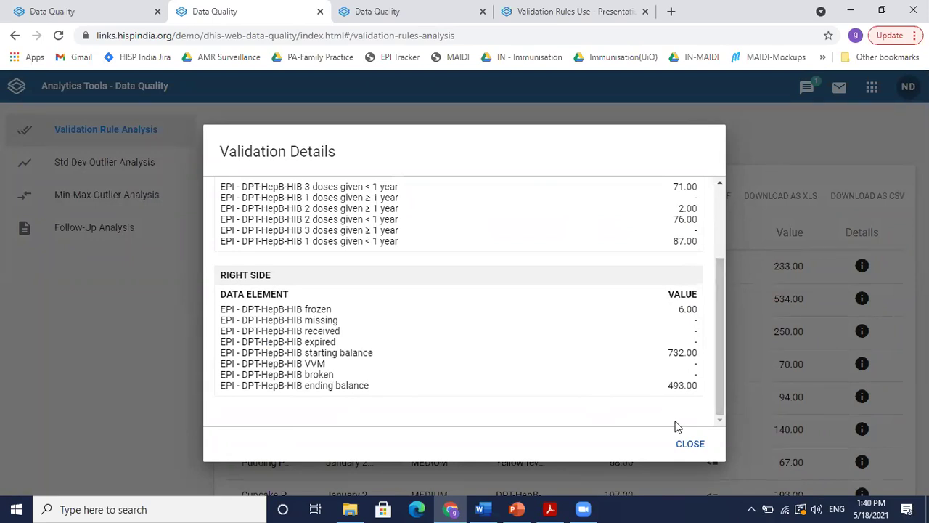
left_click(690, 443)
scroll(559, 283, "down", 3)
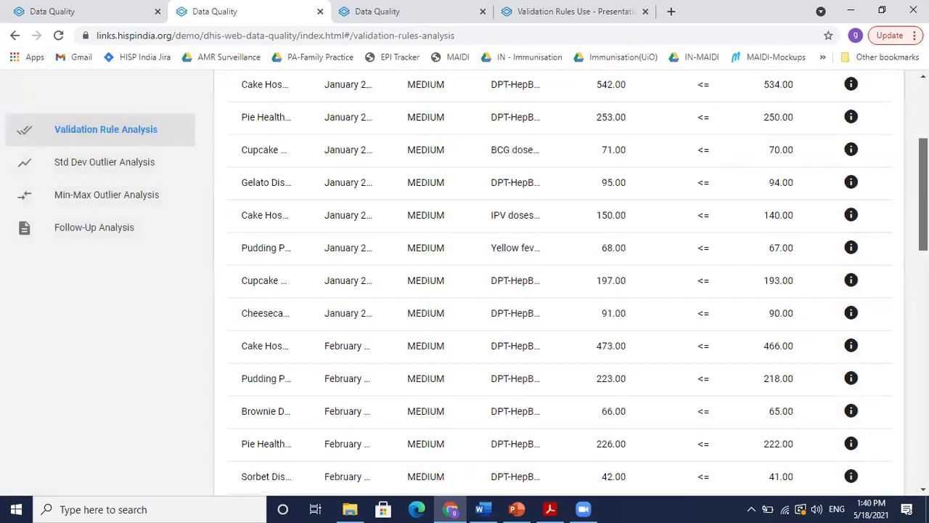
scroll(356, 341, "up", 3)
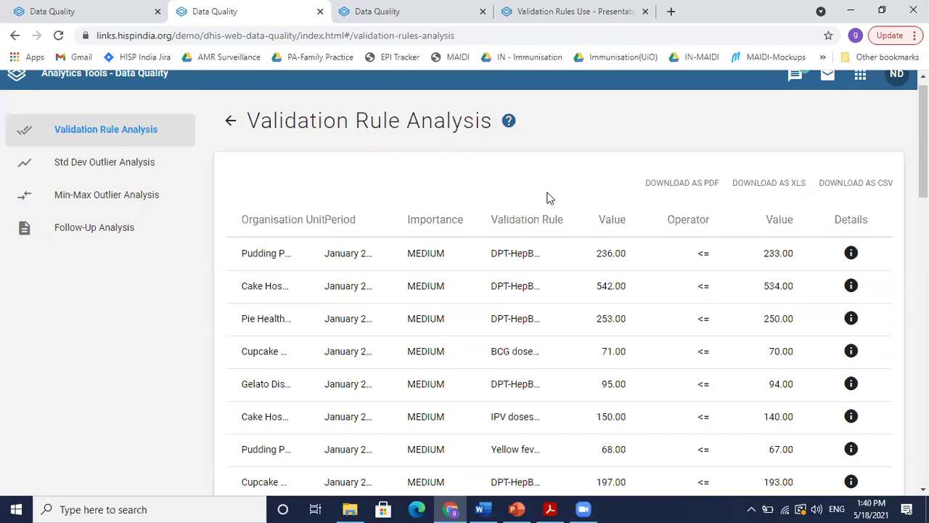
Step: Return to the analysis form, glance at the PowerPoint presentation, then cycle through the Data Quality browser tabs
left_click(232, 120)
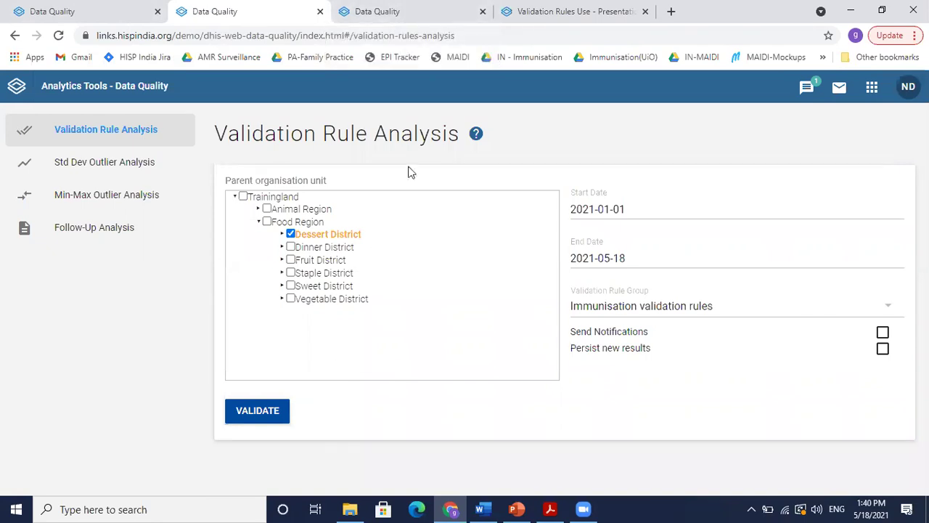
key("alt+Tab")
key("alt+Tab")
key("Escape")
key("alt+Tab")
key("alt+Tab")
key("alt+Tab")
key("alt+Tab")
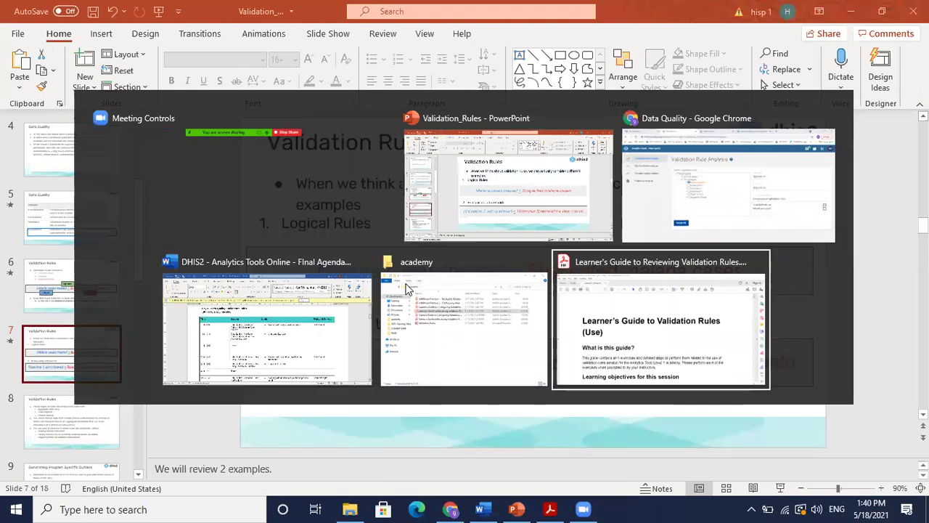
key("alt+Tab")
key("alt+Tab")
key("alt+Tab")
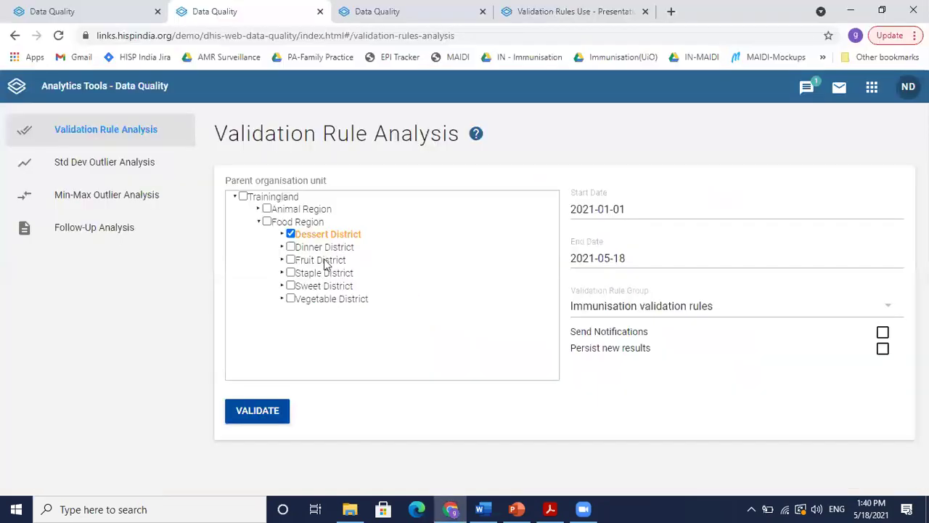
left_click(50, 11)
key("ctrl+Tab")
key("ctrl+Tab")
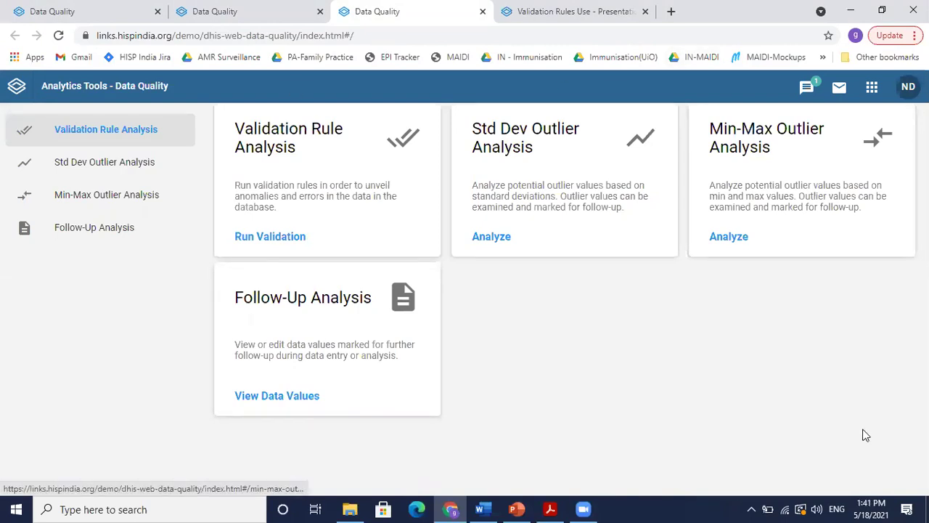
Step: Scroll the Validation Rules Use course page to its Documentation, Presentation and Exercises download links
key("ctrl+Tab")
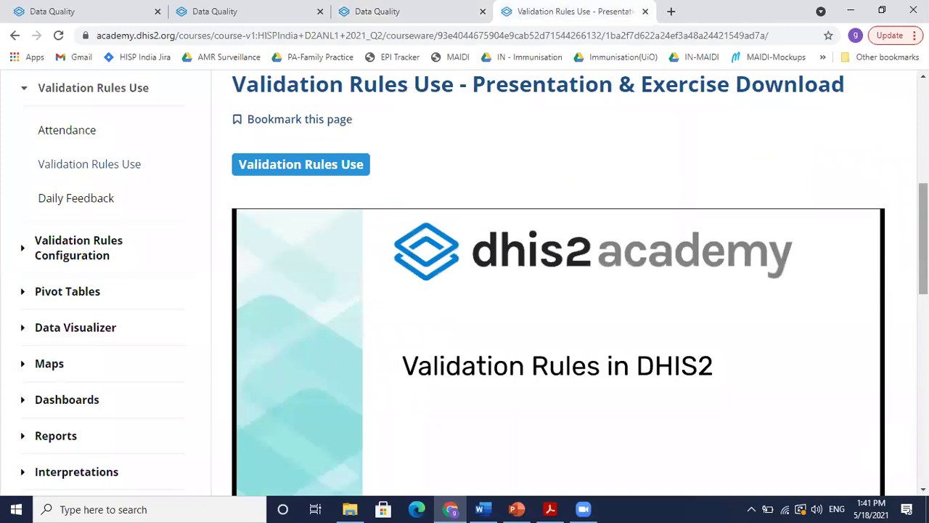
scroll(637, 263, "down", 5)
scroll(737, 336, "down", 1)
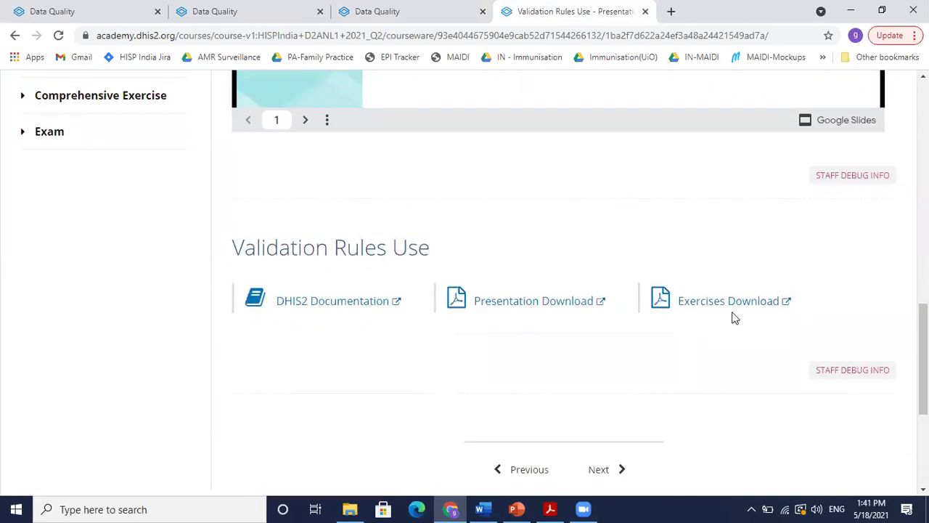